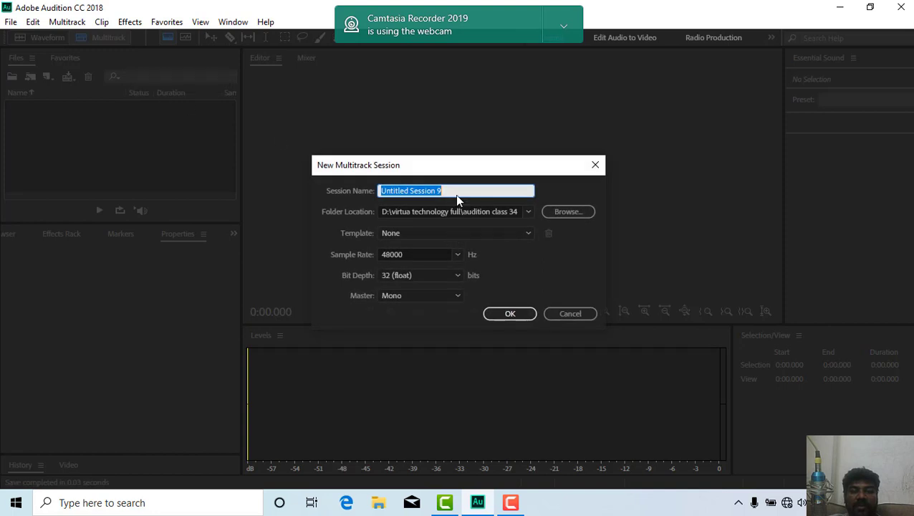
Step: Create the new multitrack session with the name "audio recording"
text(a)
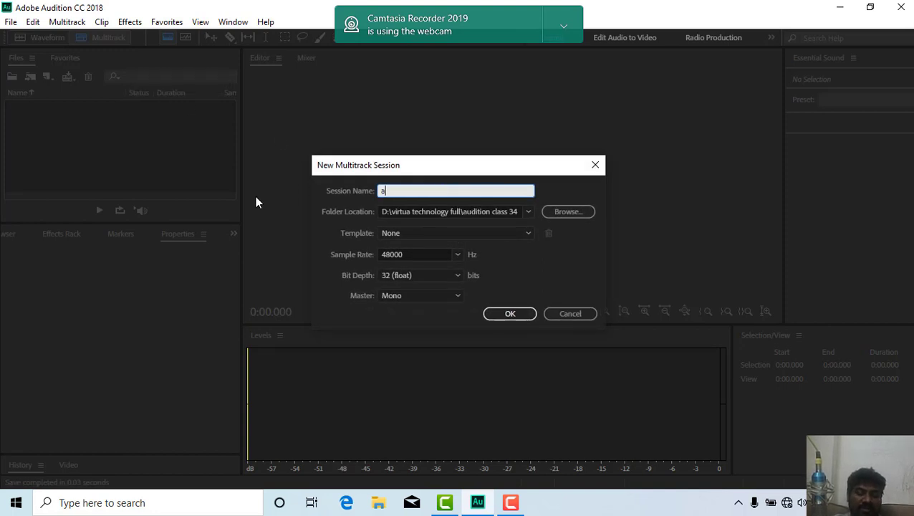
text(udio recording)
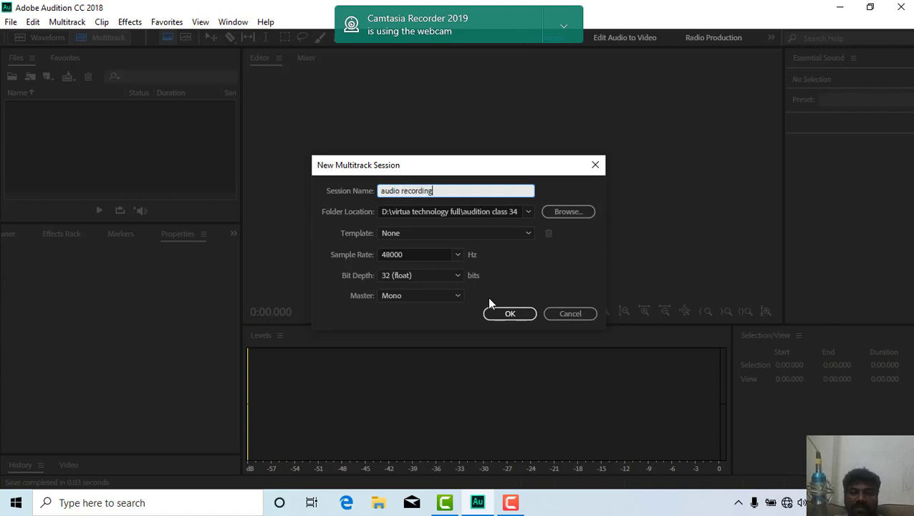
click(504, 313)
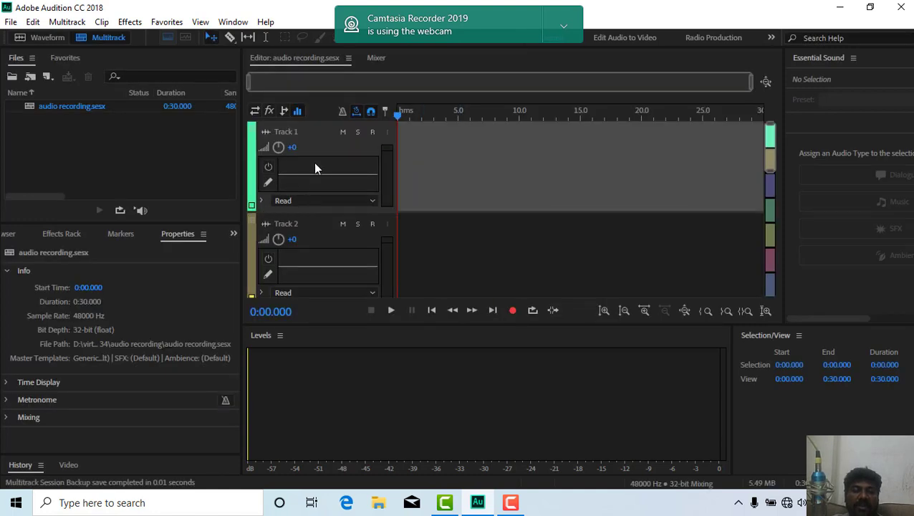
Step: Arm Track 1 for recording and record a voice clip about 12.7 seconds long
click(372, 132)
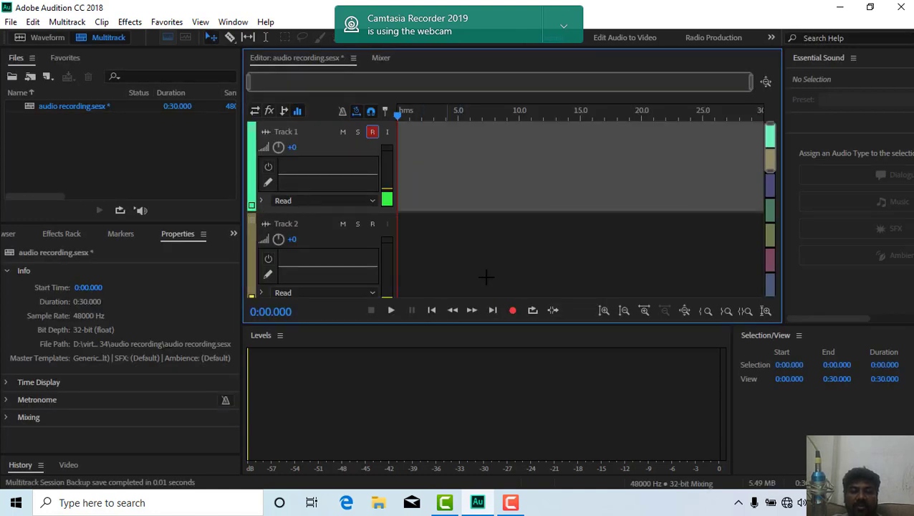
click(513, 311)
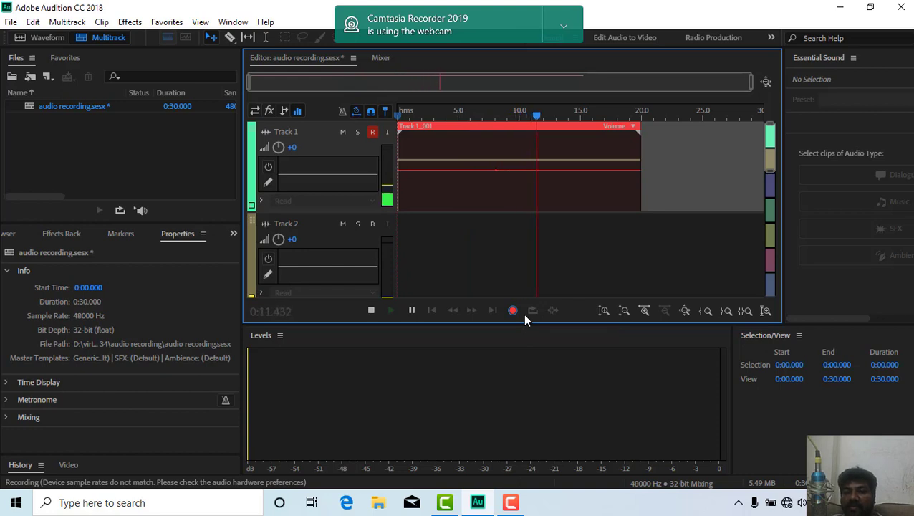
click(371, 310)
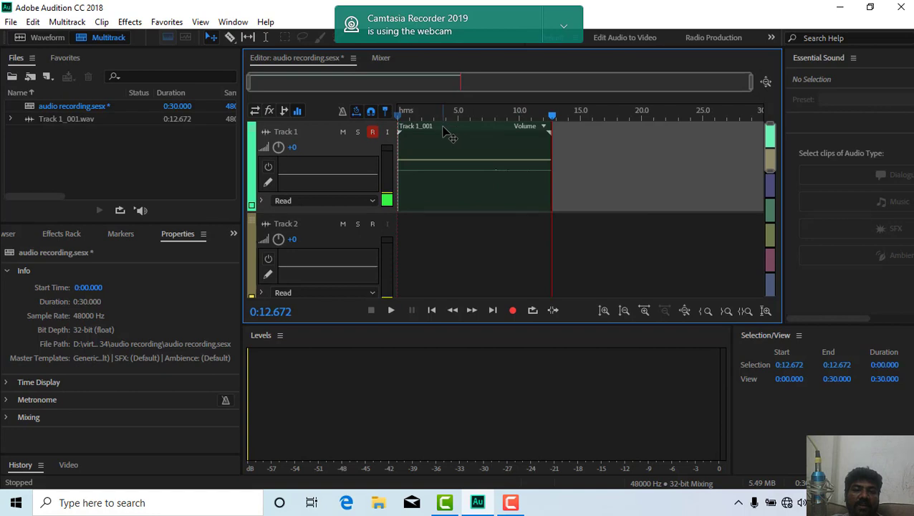
Step: Open the recorded Track 1 clip in the waveform editor and amplify the whole recording
double_click(448, 134)
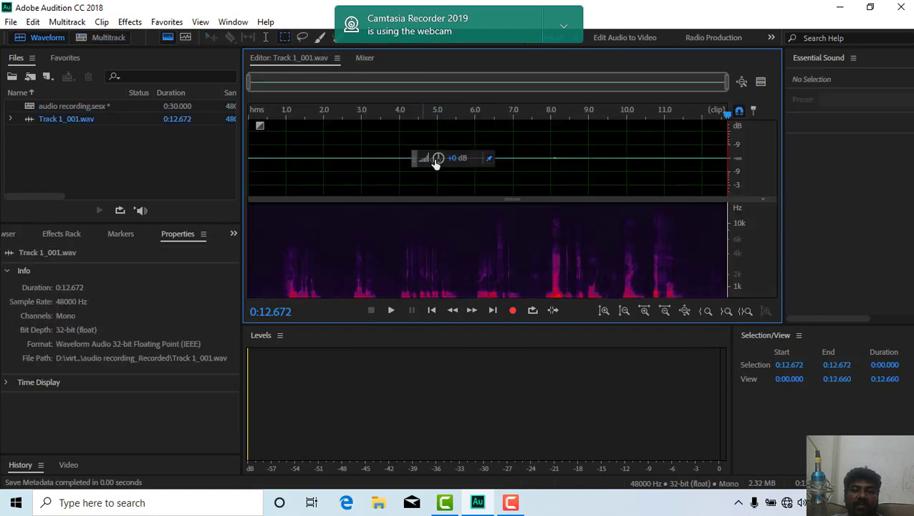
drag(440, 160, 440, 143)
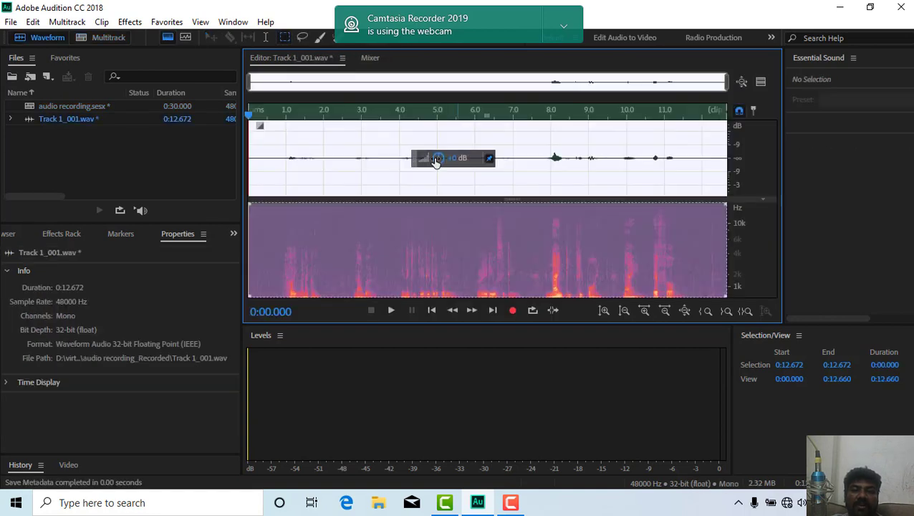
click(375, 159)
Step: Play back the amplified recording from about 0.8 seconds to about 11.1 seconds
click(279, 159)
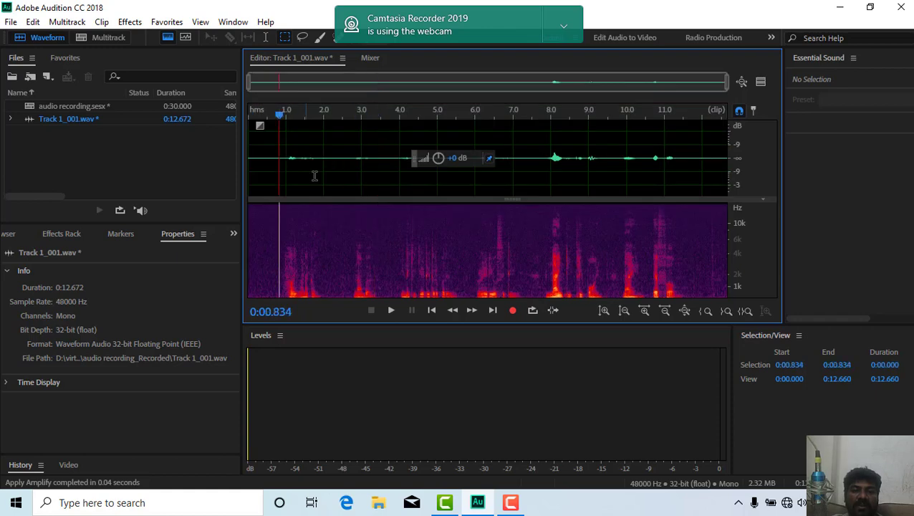
key(space)
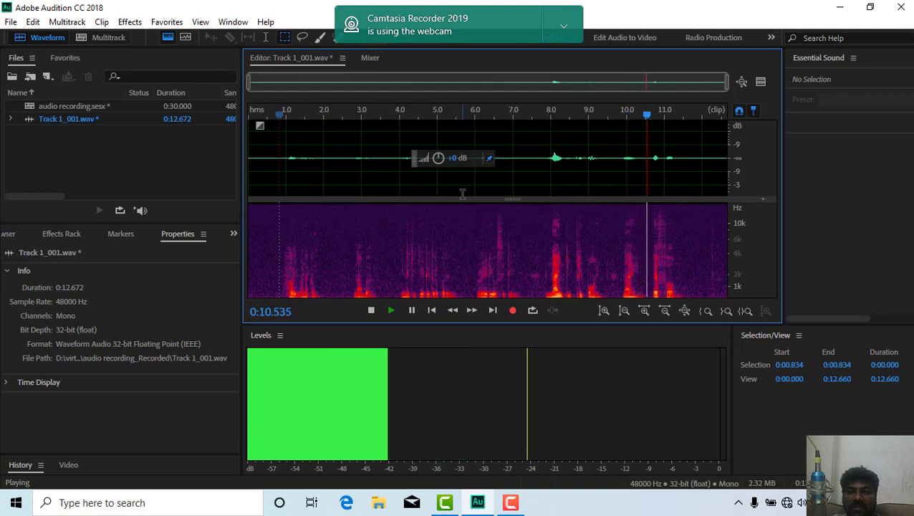
key(space)
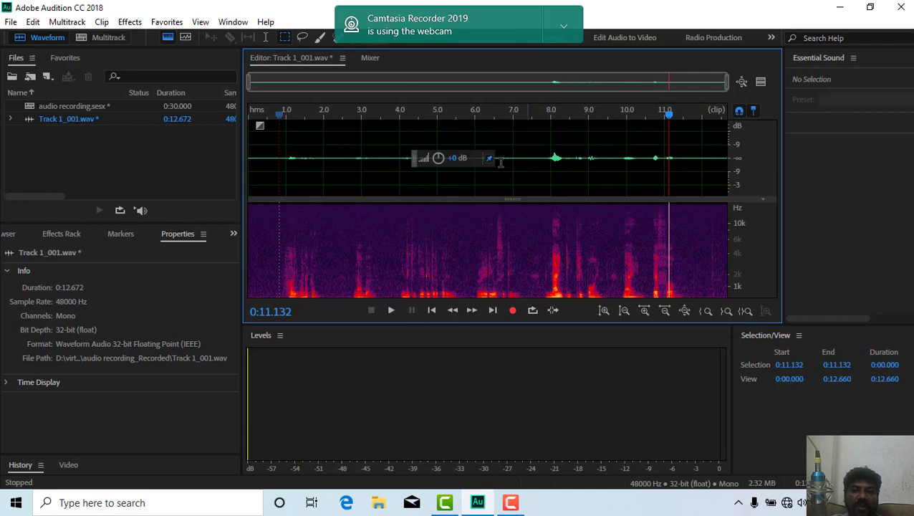
Step: Return to the multitrack session and paste a copy of the clip on Track 1 at about 14.6 seconds
click(108, 38)
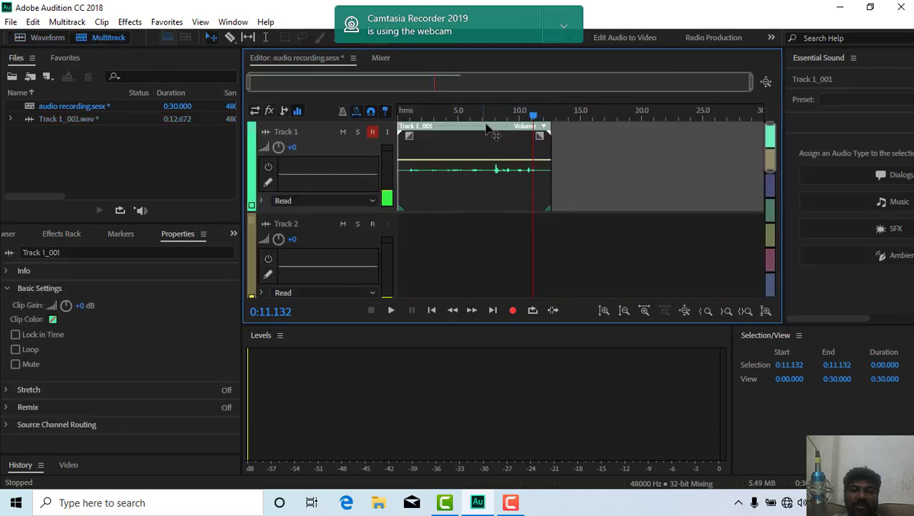
click(471, 122)
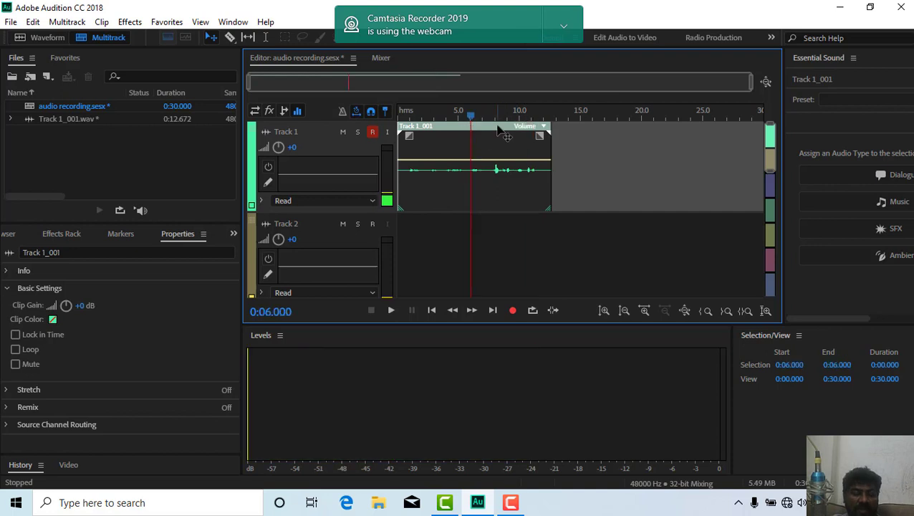
click(576, 115)
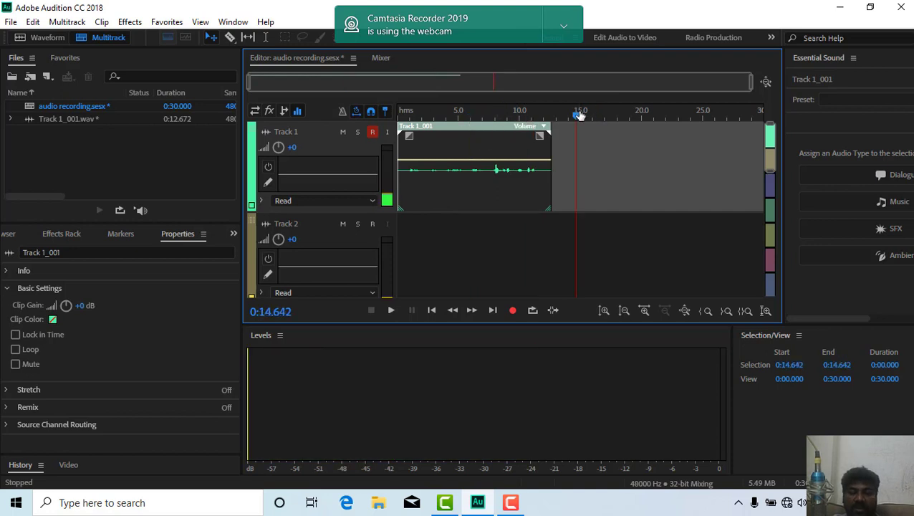
key(ctrl+v)
Step: Split the first clip on Track 1 at about 7.2 seconds with the Razor tool and return to the Move tool
click(473, 116)
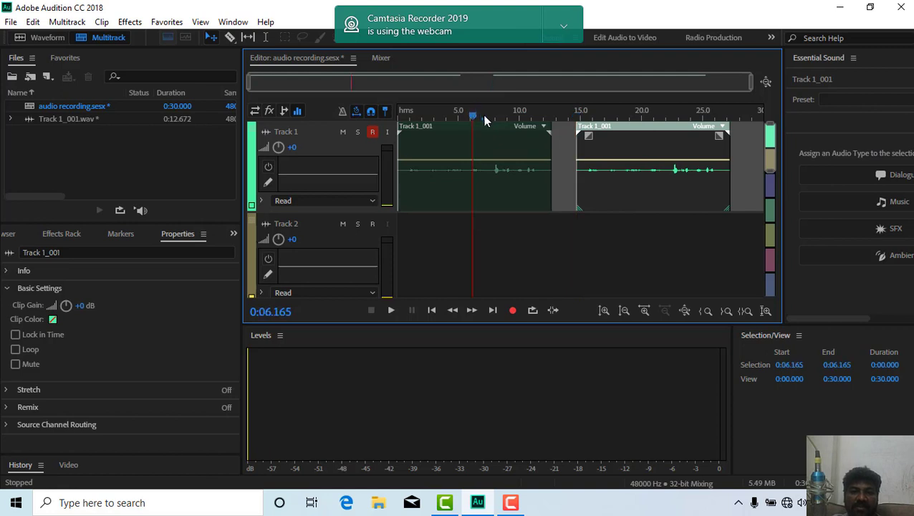
key(space)
key(space)
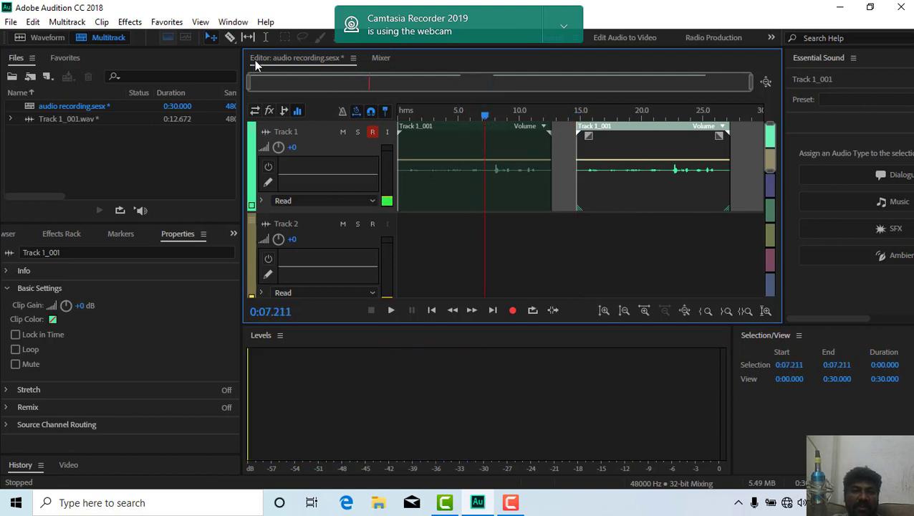
click(229, 38)
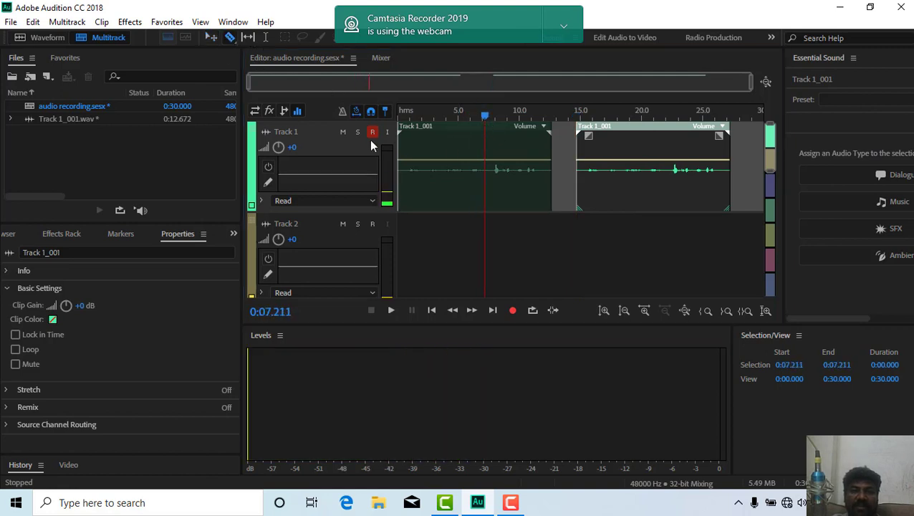
click(486, 168)
key(v)
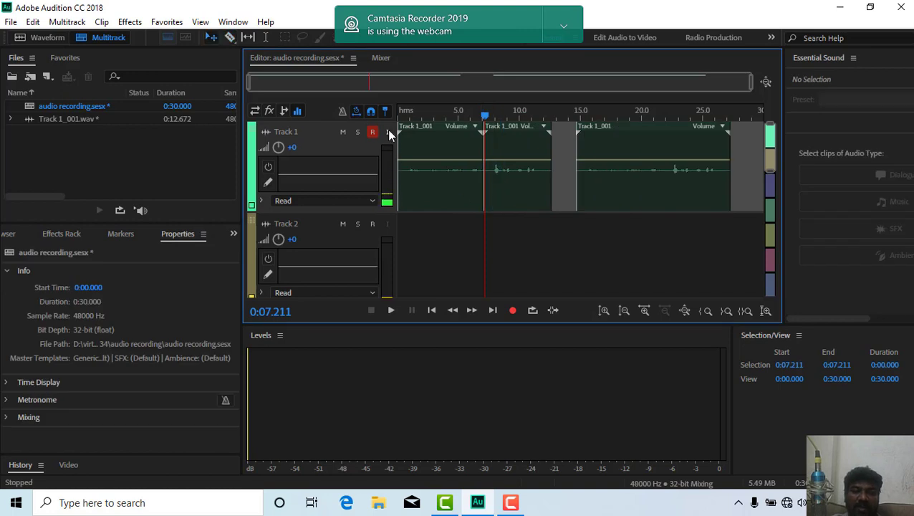
Step: Amplify the whole recording further in the waveform editor and return to the multitrack session
double_click(435, 127)
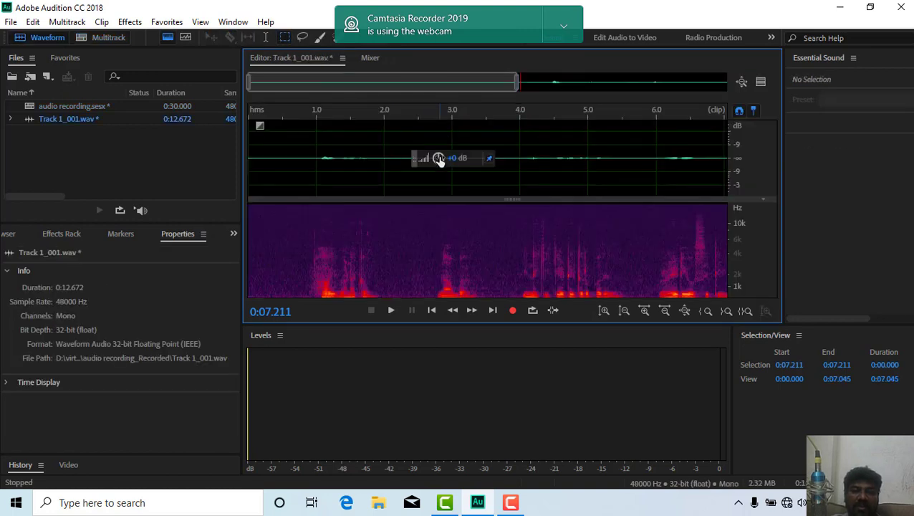
drag(443, 156, 538, 157)
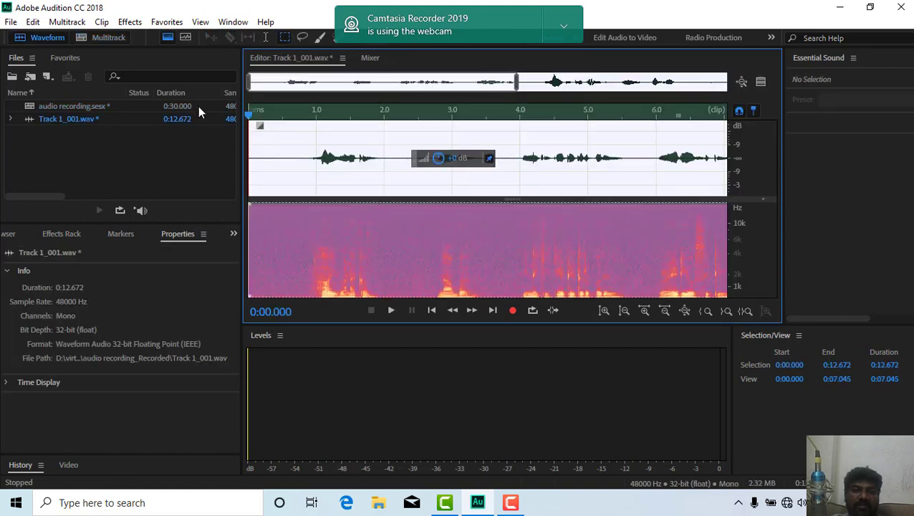
click(104, 38)
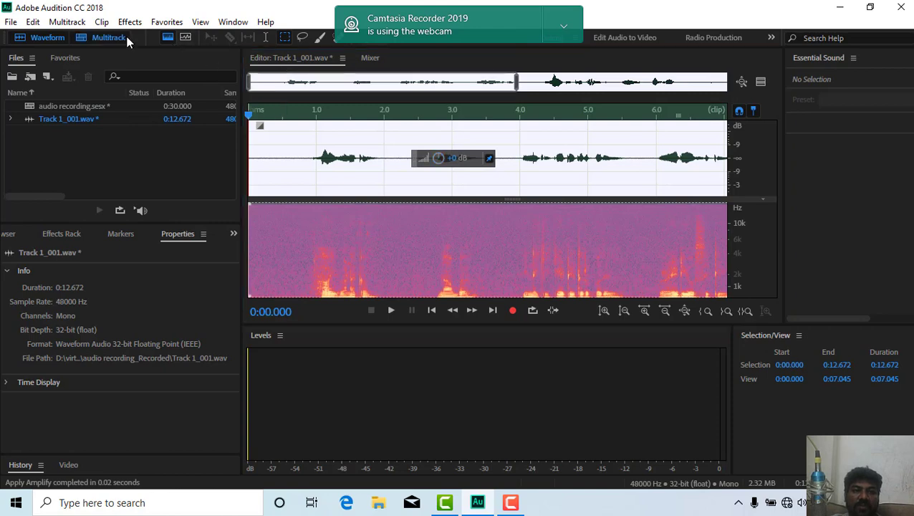
Step: Place the playhead at about 13.5 seconds and clear the time selection in the multitrack session
click(499, 243)
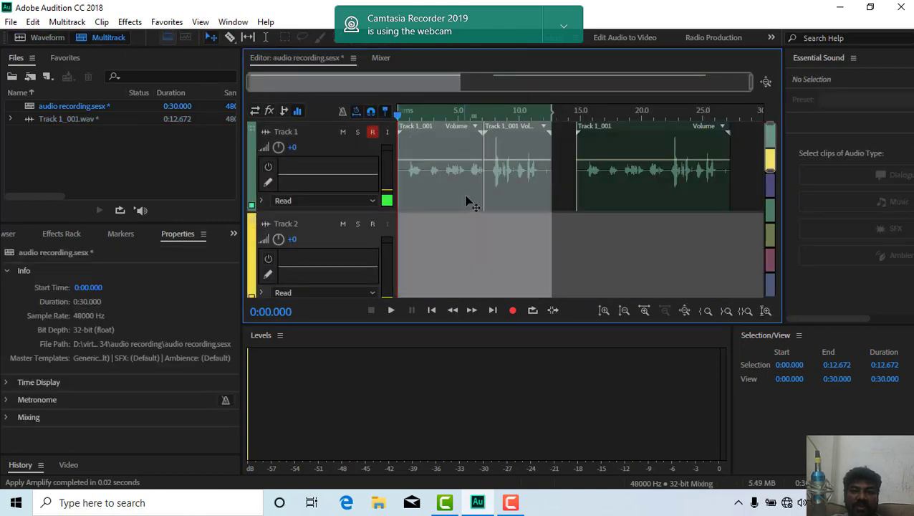
click(412, 116)
click(537, 114)
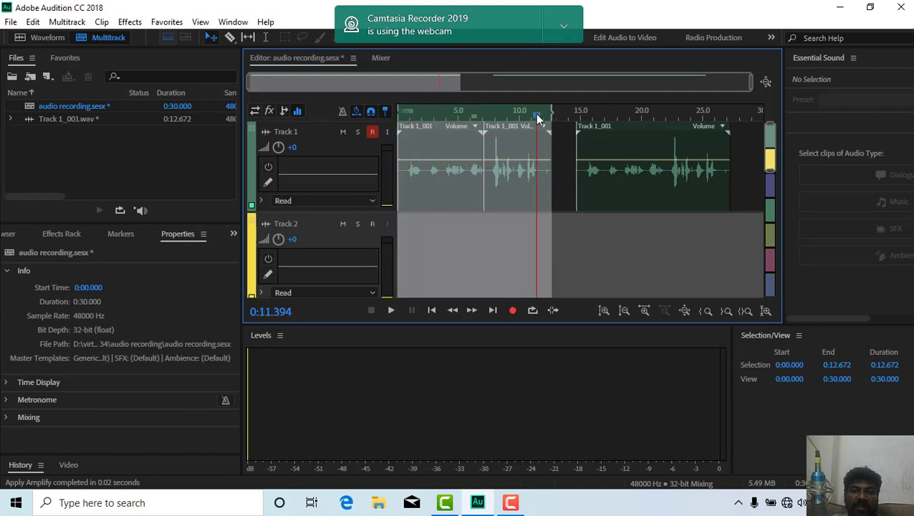
click(561, 115)
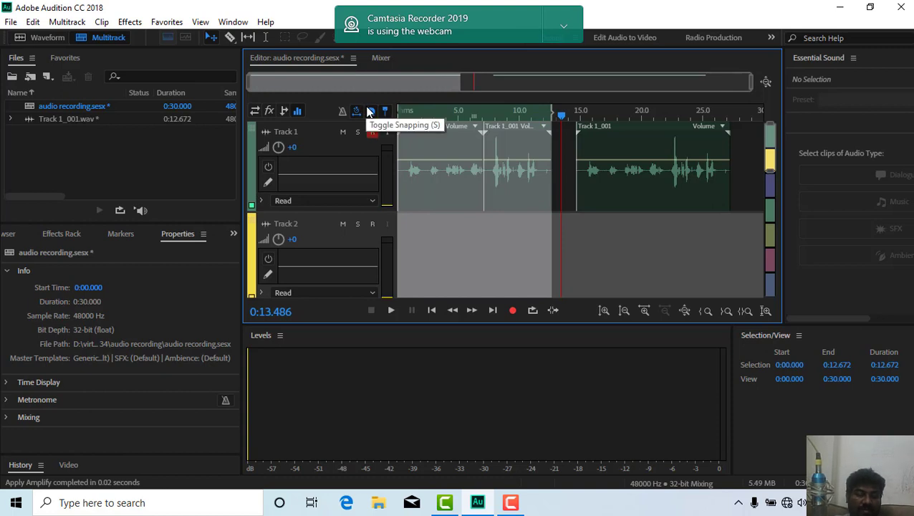
key(ctrl+o)
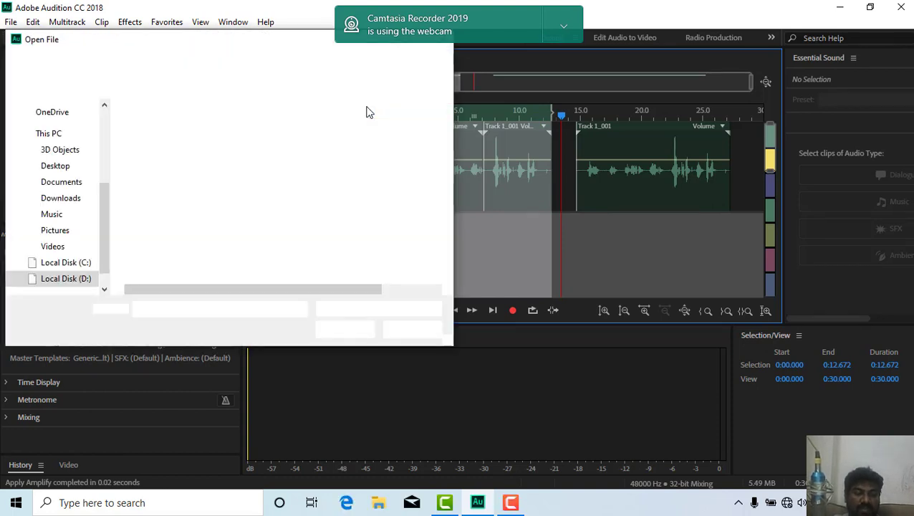
key(Escape)
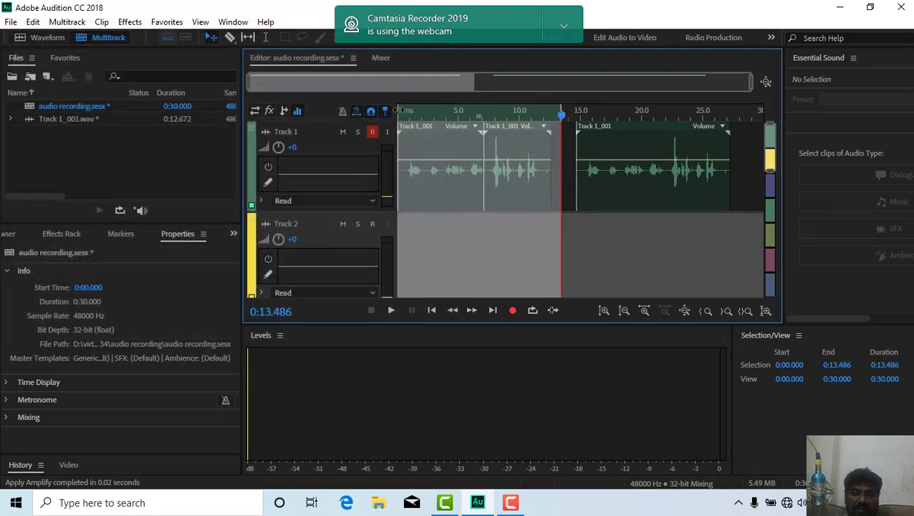
key(ctrl+shift+a)
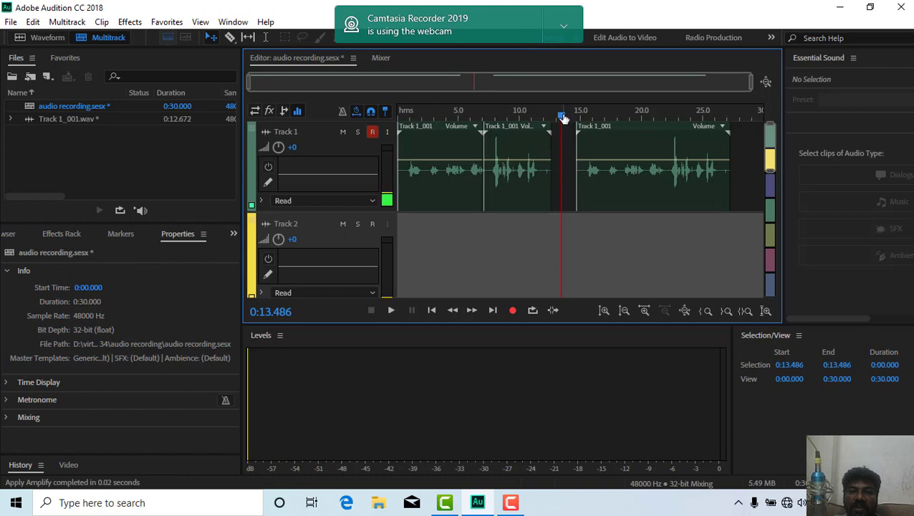
Step: Play the amplified clips on Track 1 from about 0.8 seconds to about 8.6 seconds
drag(564, 118, 409, 133)
key(space)
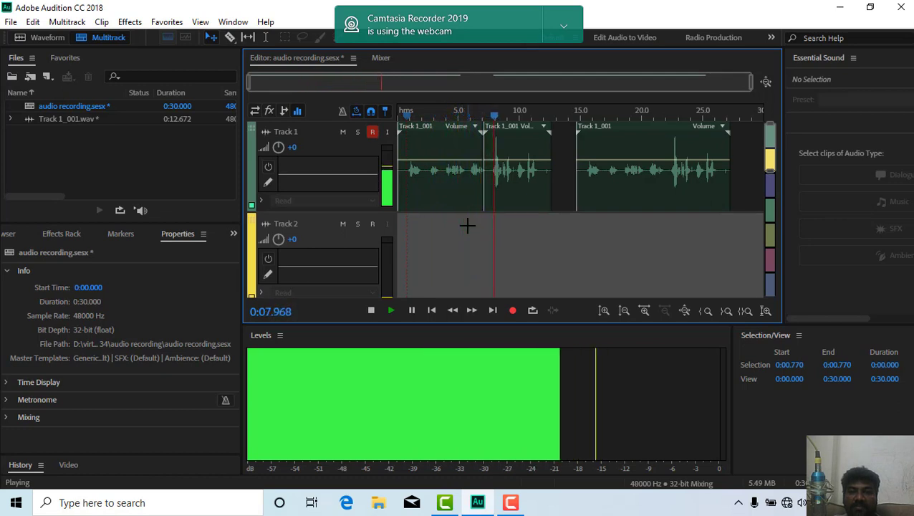
key(space)
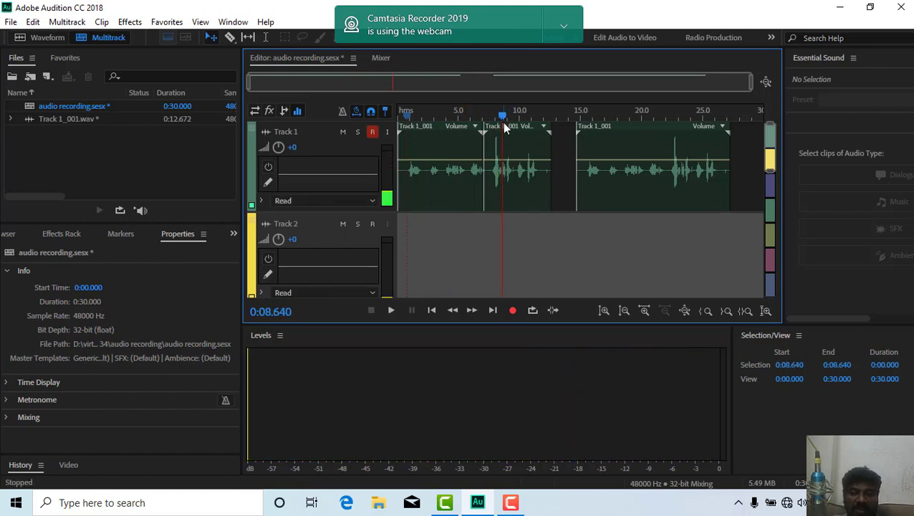
Step: Undo the multitrack edits until Track 1 is empty
key(ctrl+z)
key(ctrl+z)
key(ctrl+z)
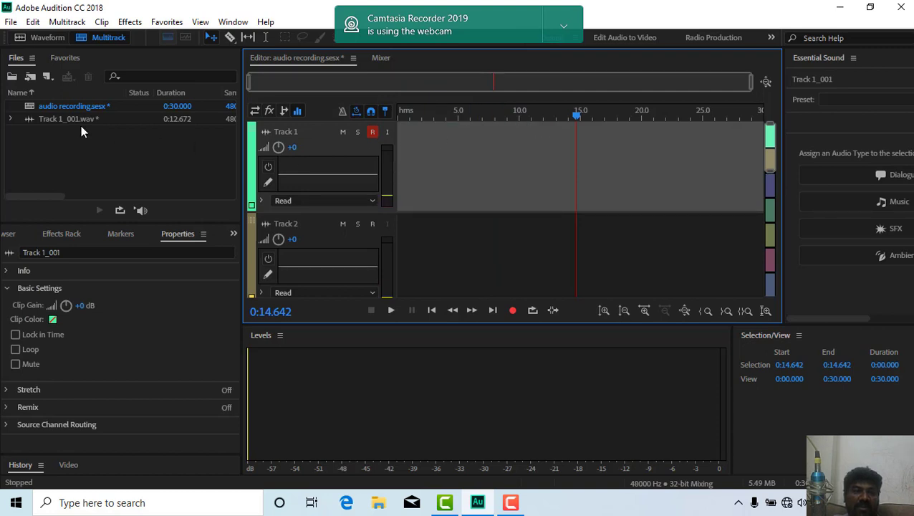
Step: Insert the Track 1_001.wav recording on Track 1 and align its start with 0:00
drag(64, 119, 446, 164)
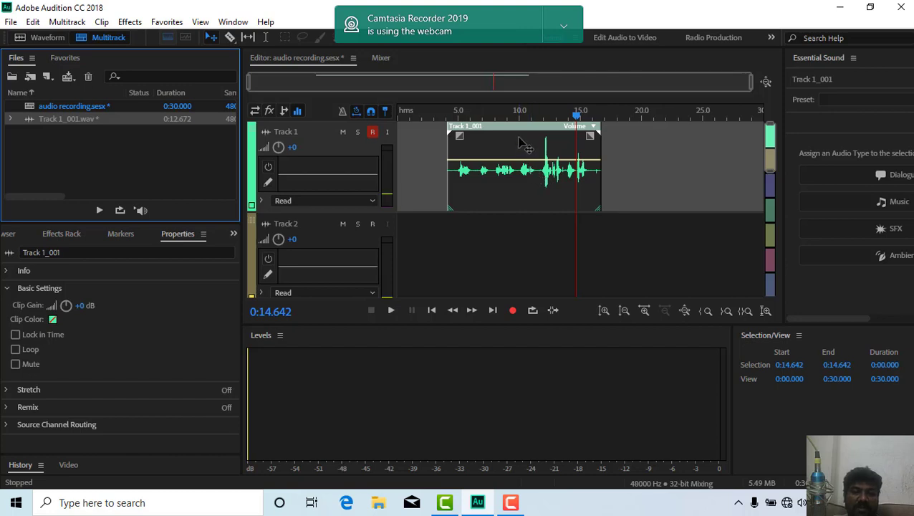
drag(506, 139, 419, 148)
Step: Play the placed clip from about 0.4 seconds to about 8.7 seconds
click(401, 113)
key(space)
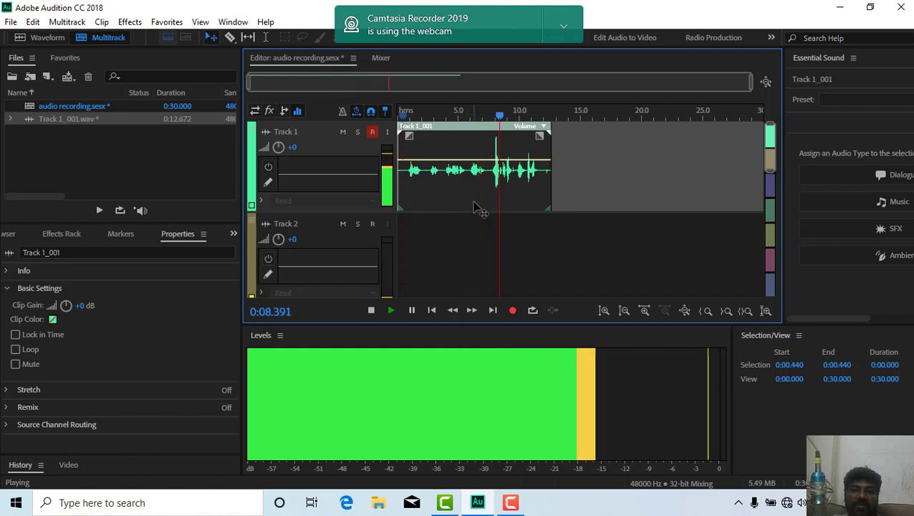
key(space)
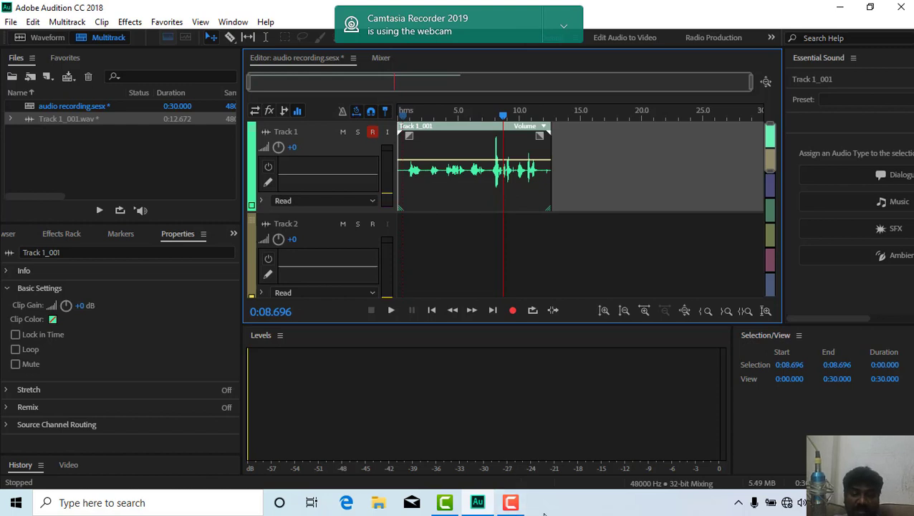
click(511, 503)
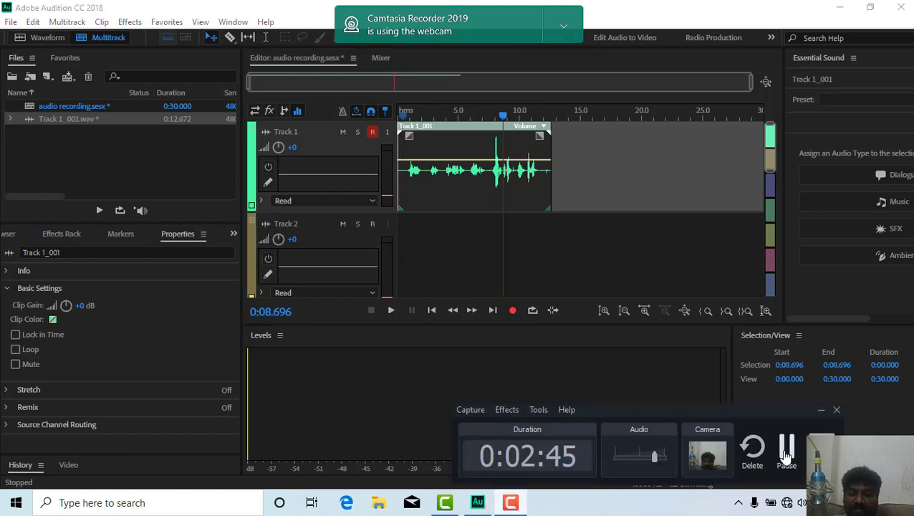
click(284, 156)
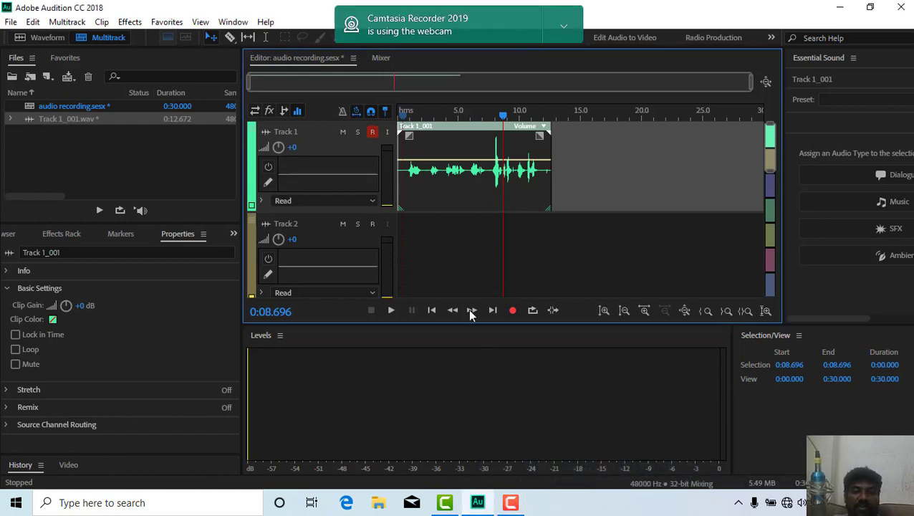
Step: Disarm Track 1 for recording and show its Effects Rack
click(372, 133)
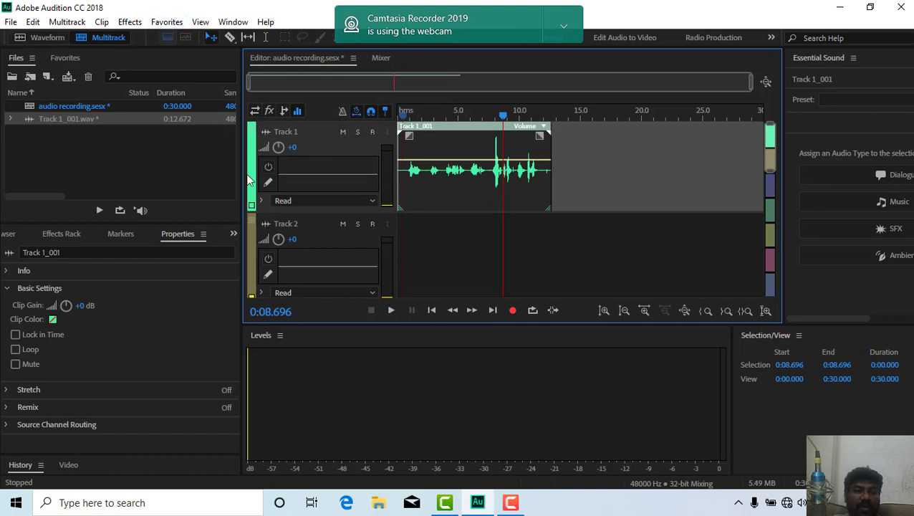
click(69, 234)
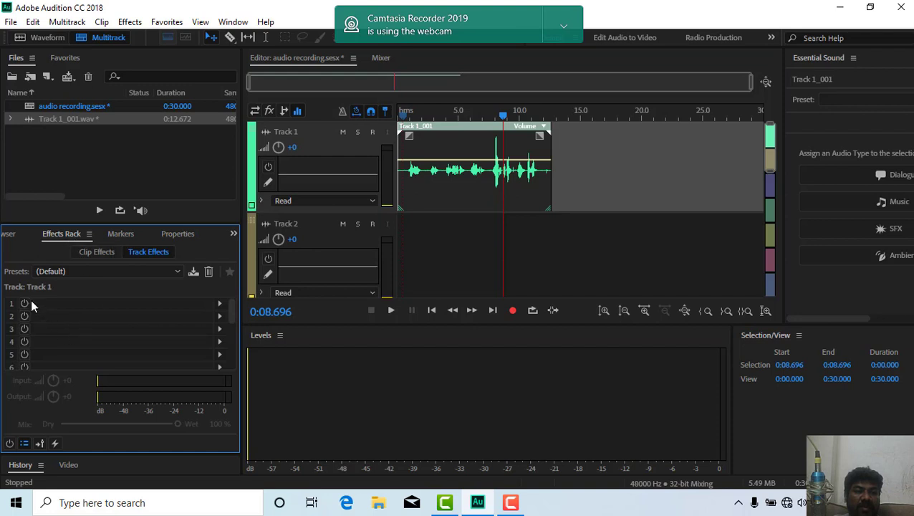
Step: Add a Dynamics effect with default settings to slot 1 of Track 1's effects rack
click(124, 24)
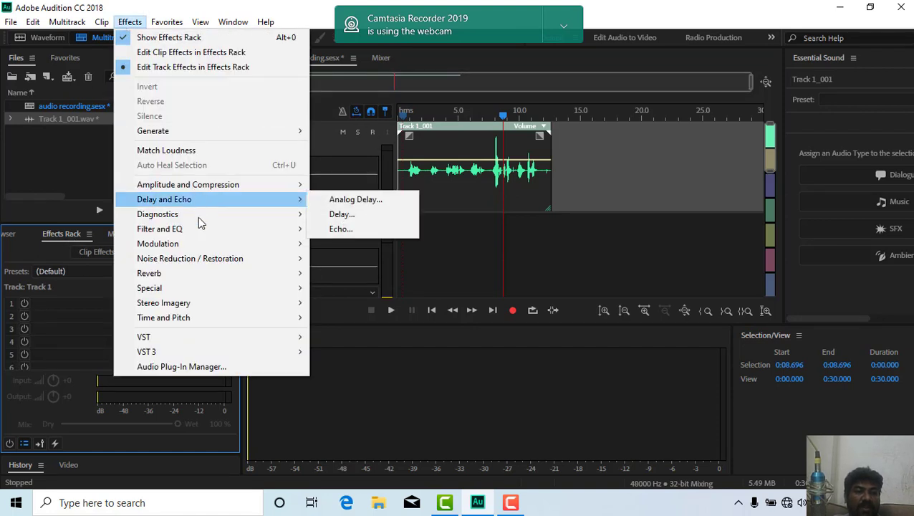
mouse_move(241, 203)
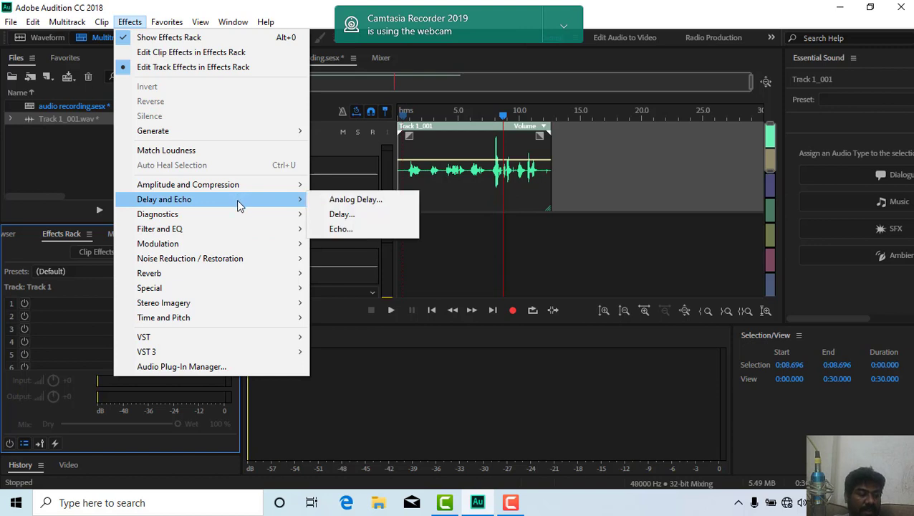
mouse_move(251, 188)
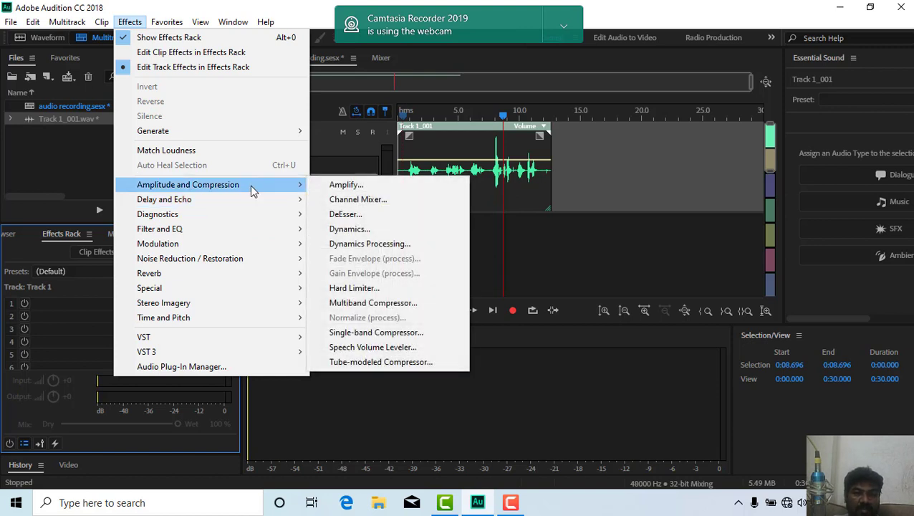
click(370, 226)
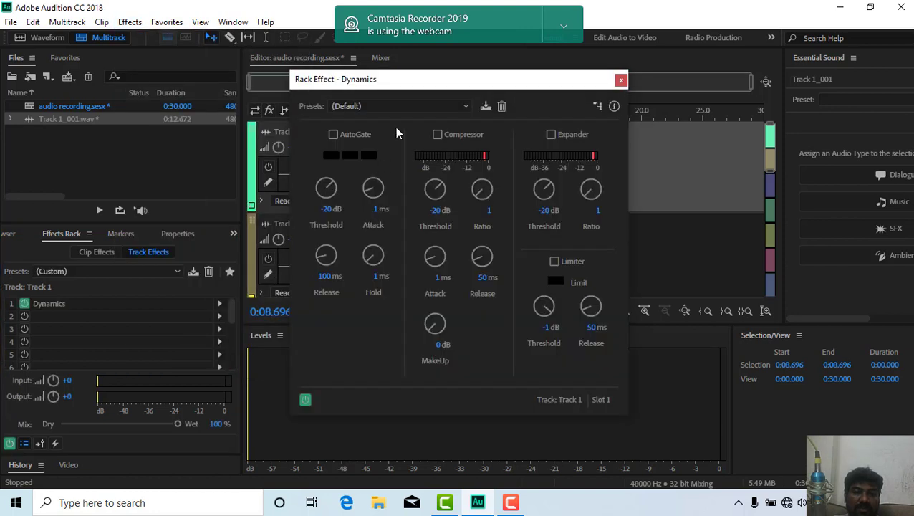
click(414, 106)
click(621, 81)
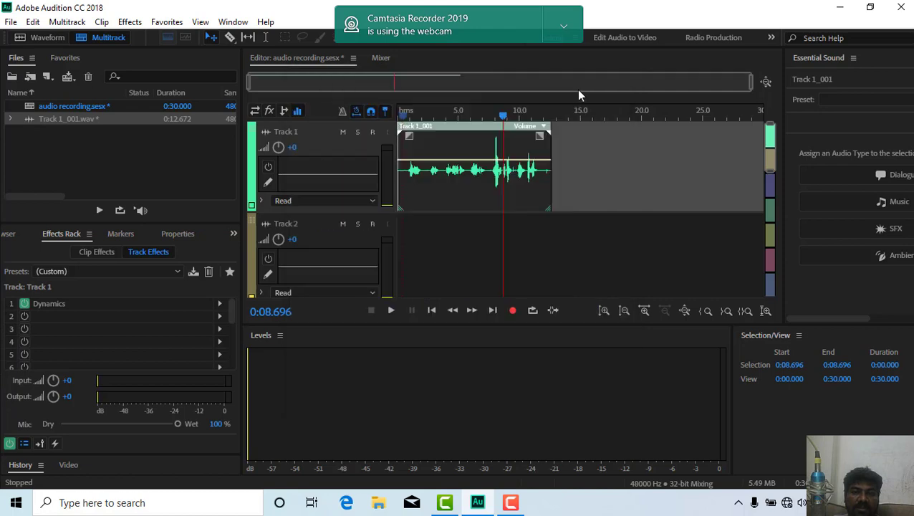
Step: Add a Dynamics Processing effect to slot 2 of Track 1 and apply the Broadcast Limiter preset
click(132, 22)
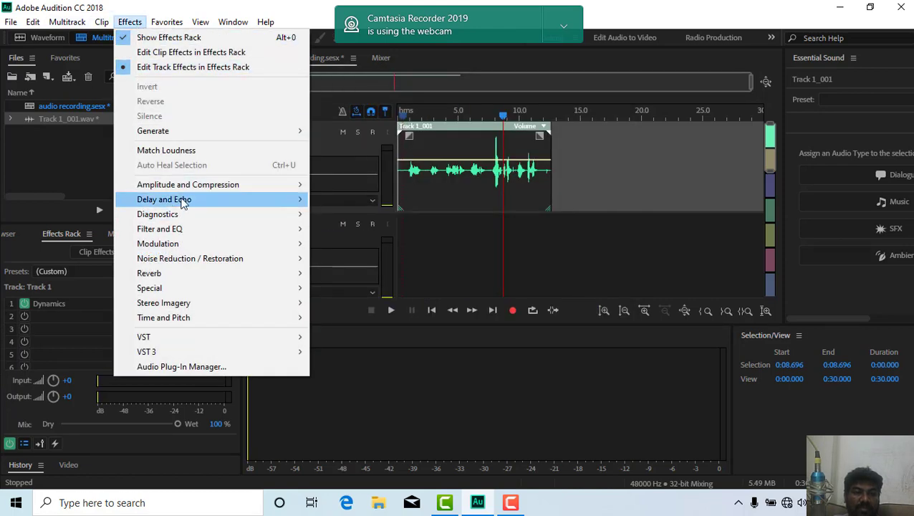
mouse_move(185, 215)
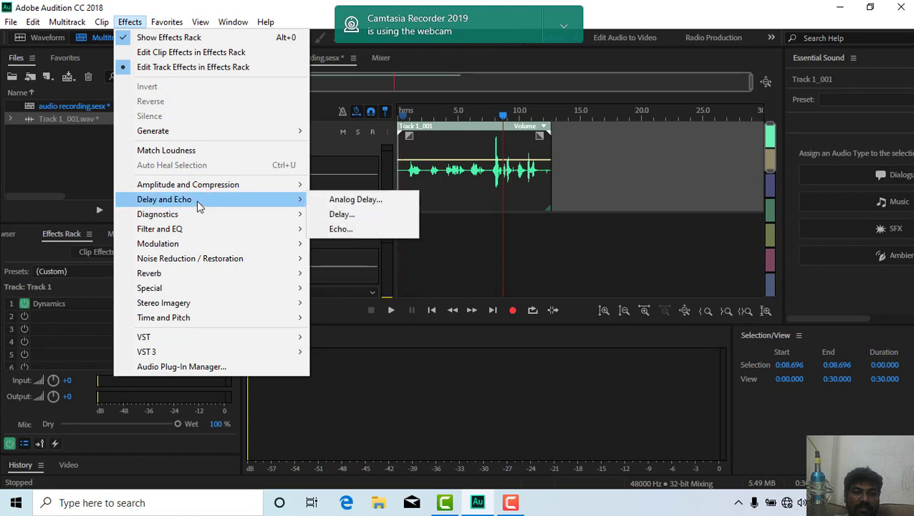
mouse_move(200, 184)
click(376, 243)
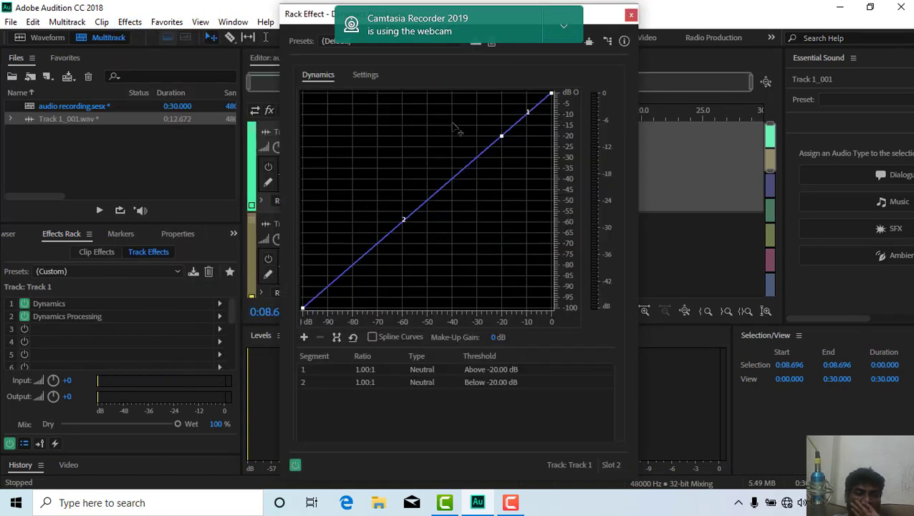
drag(305, 16, 188, 41)
click(260, 56)
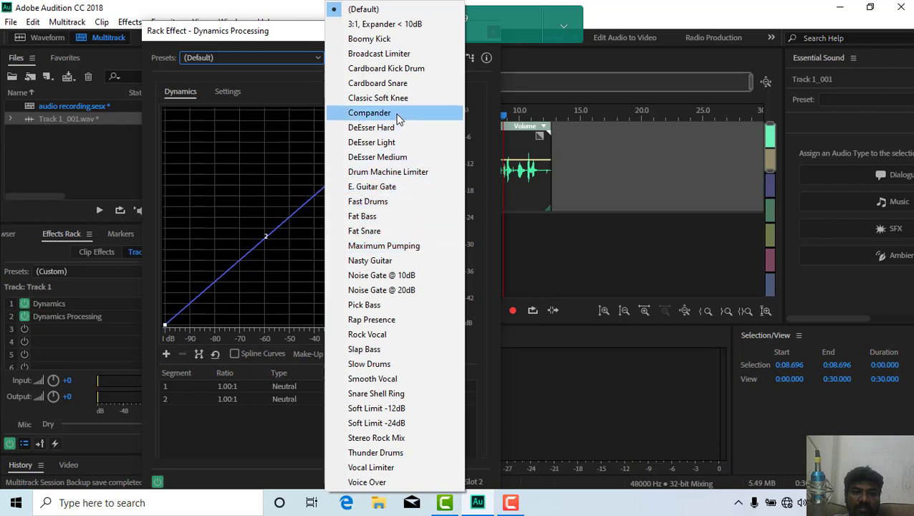
click(394, 53)
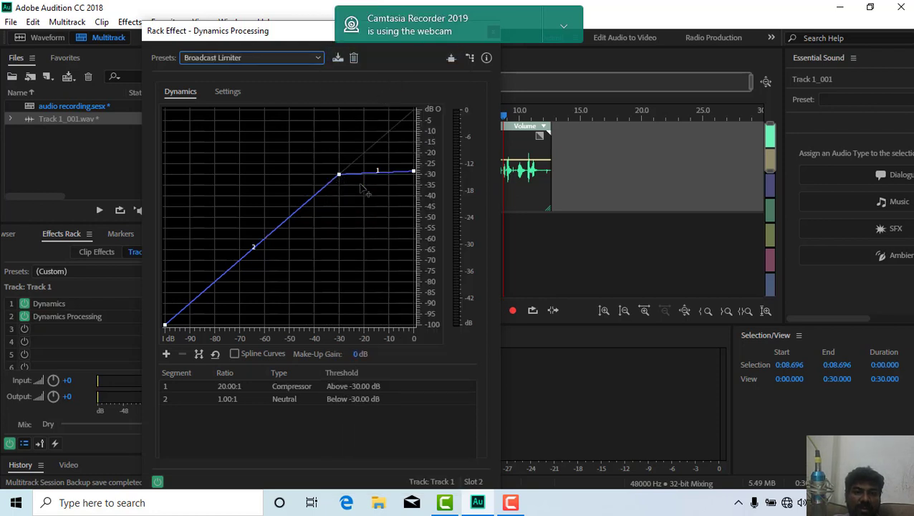
Step: Play the clip through the limiter from about 8.7 seconds to about 12 seconds, and close the Dynamics Processing settings
key(space)
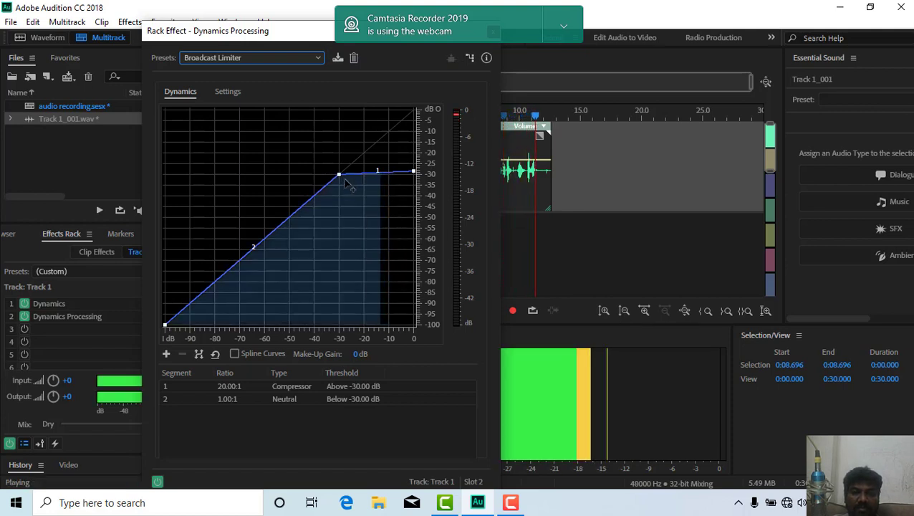
key(space)
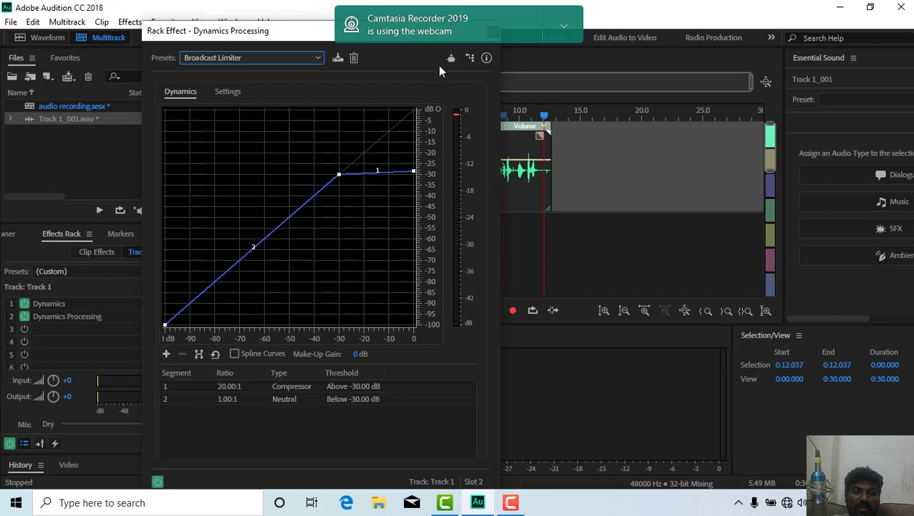
click(298, 57)
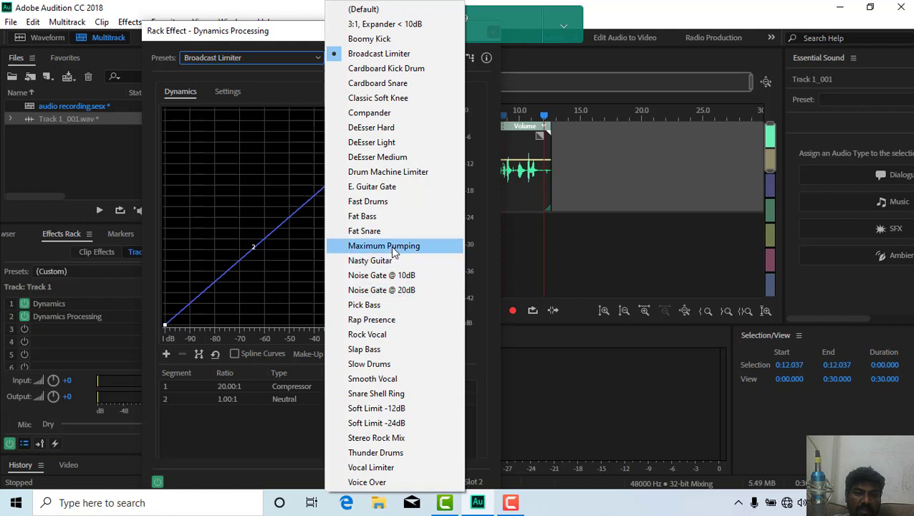
click(521, 366)
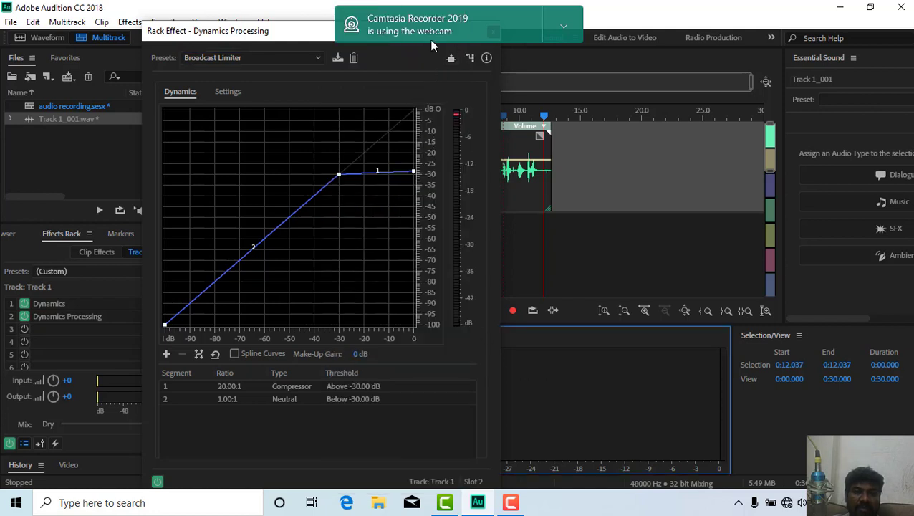
drag(279, 36, 235, 60)
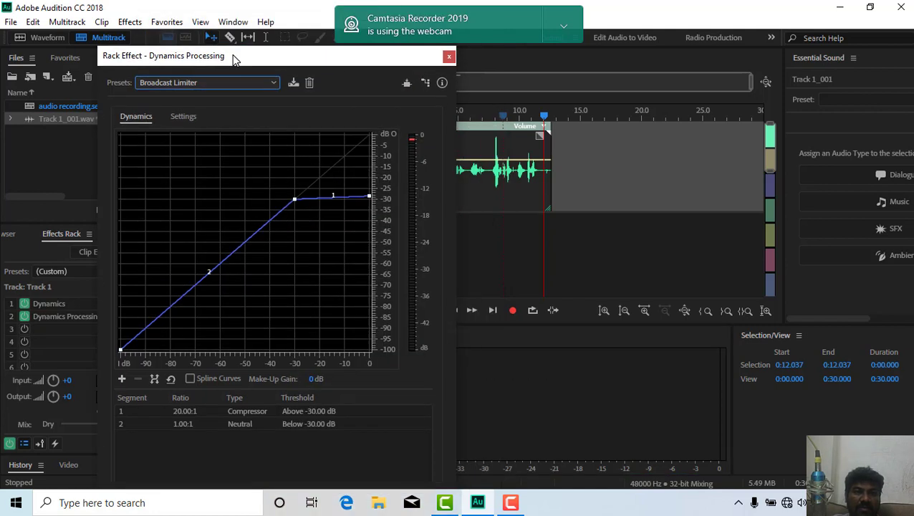
click(448, 57)
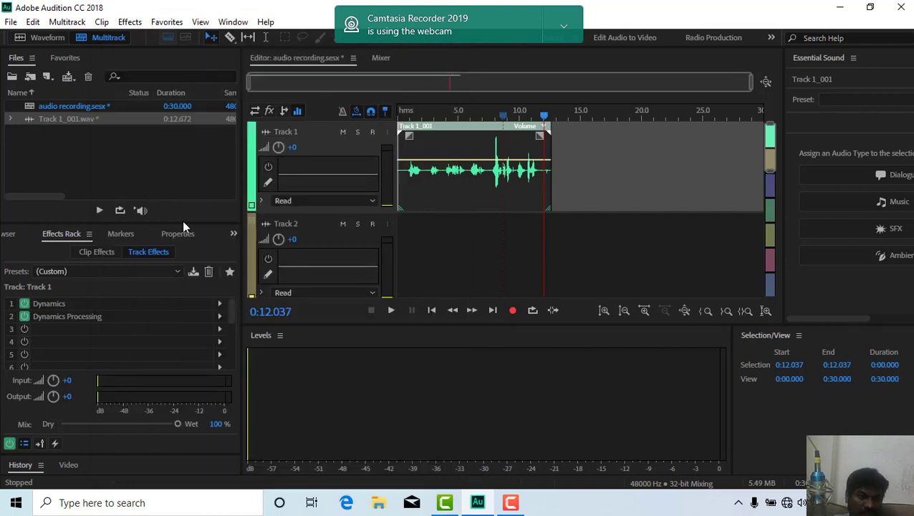
Step: Replace the Dynamics effect in slot 1 of Track 1 with a fresh Dynamics effect using the Medium Compression preset
click(135, 302)
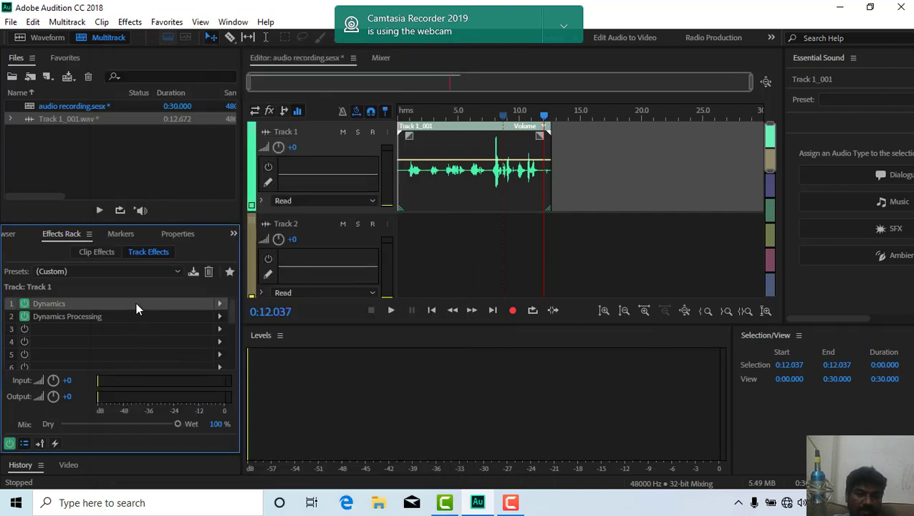
key(Delete)
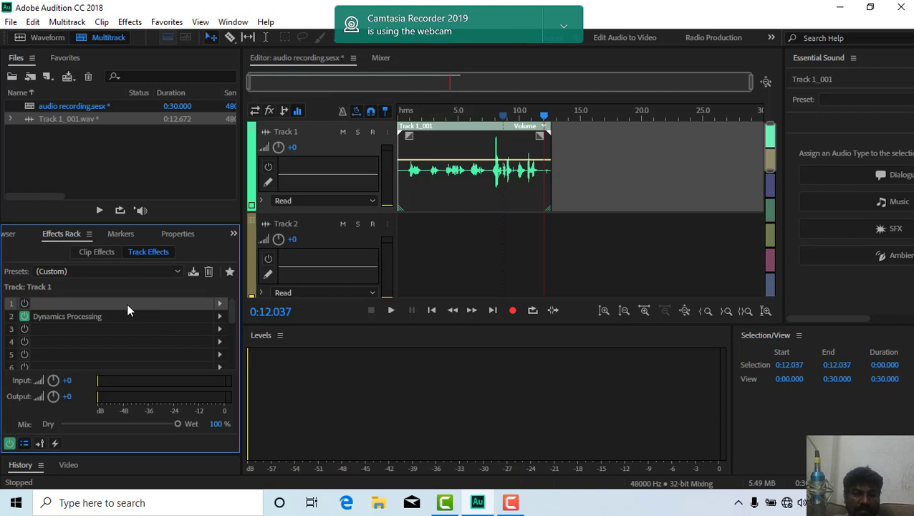
click(220, 304)
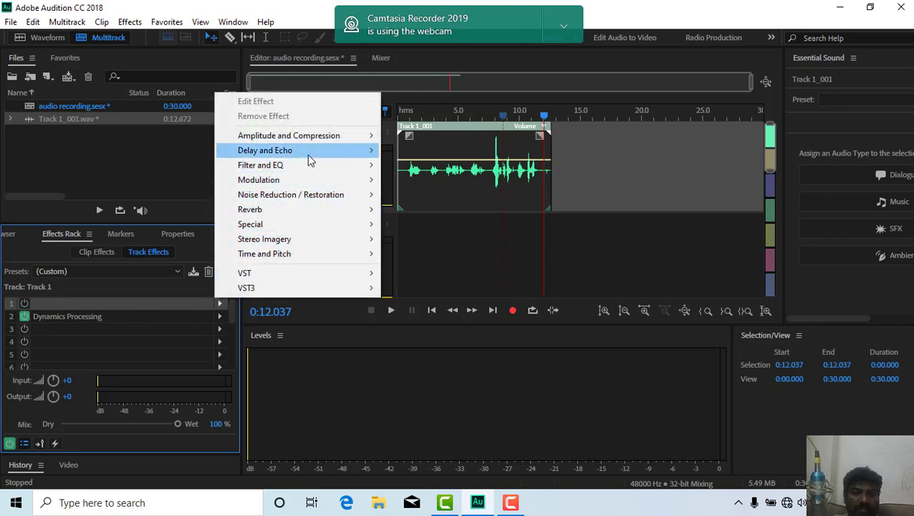
mouse_move(324, 137)
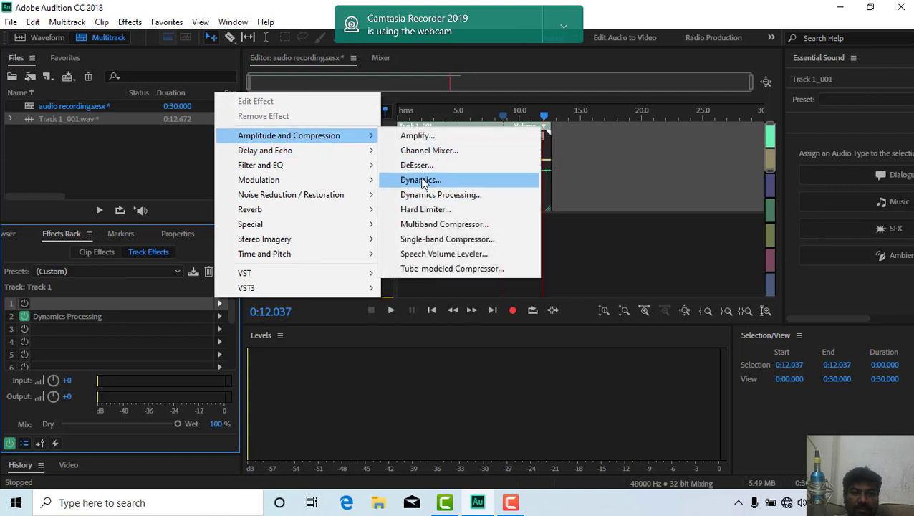
click(423, 182)
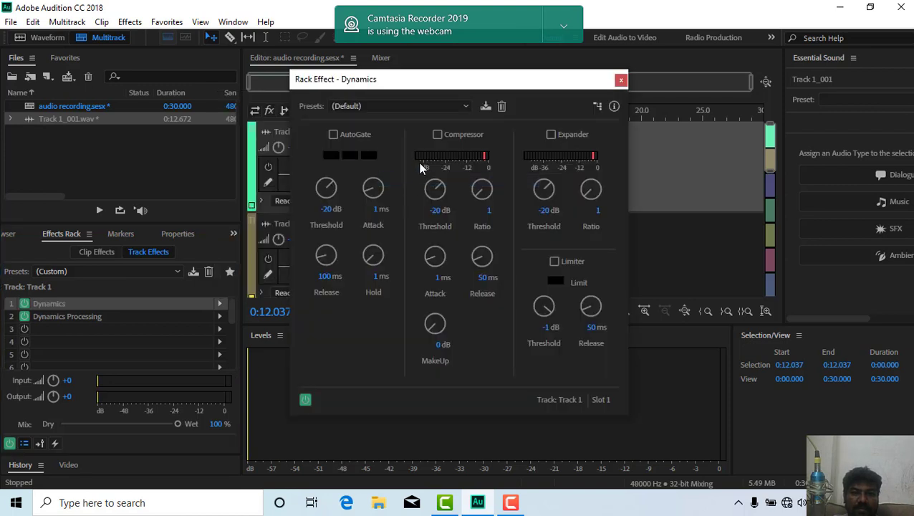
click(415, 107)
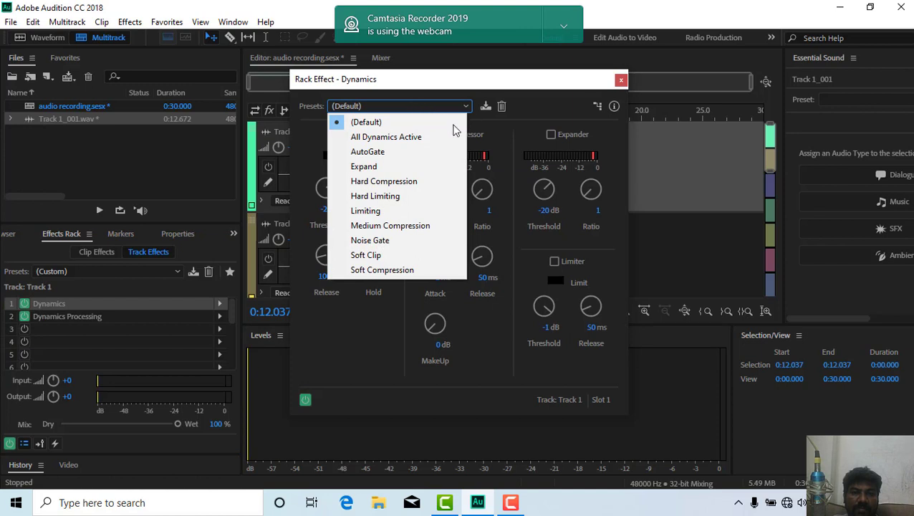
click(391, 227)
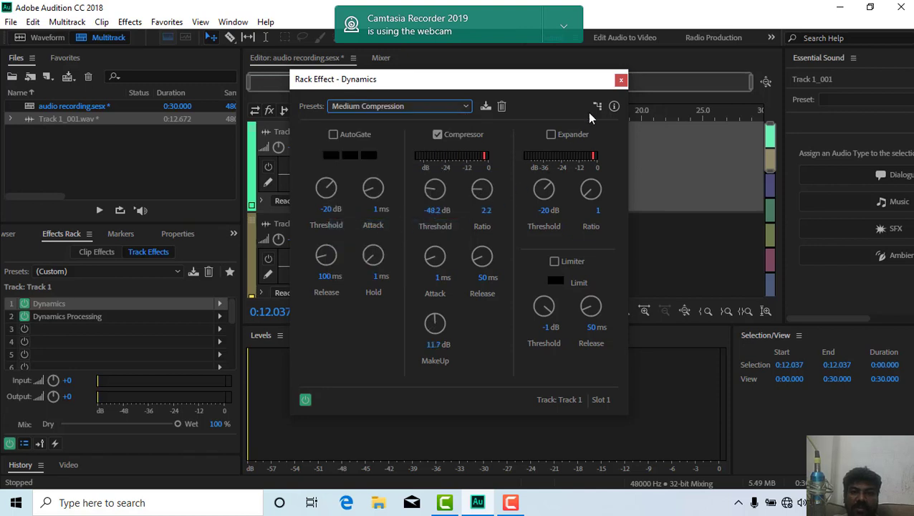
click(621, 80)
Step: Remove the Dynamics Processing effect from slot 2 of Track 1's effects rack
click(77, 315)
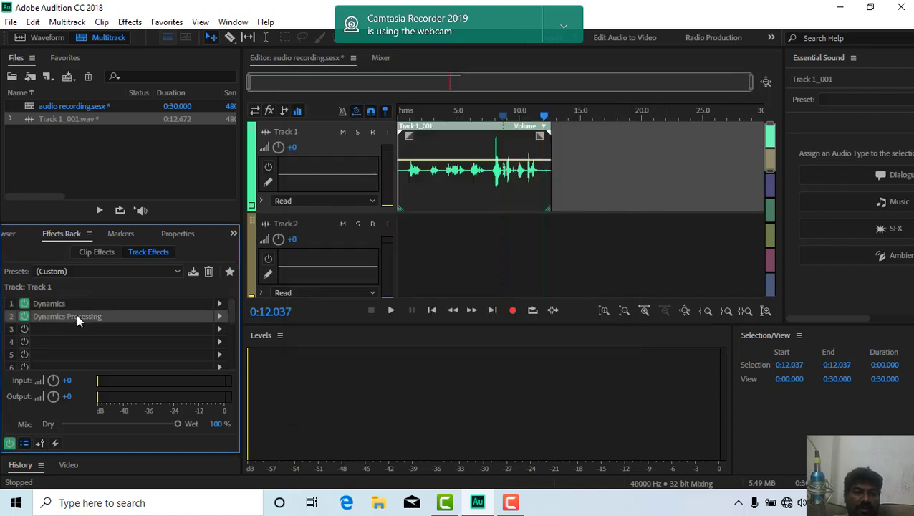
click(24, 317)
key(Delete)
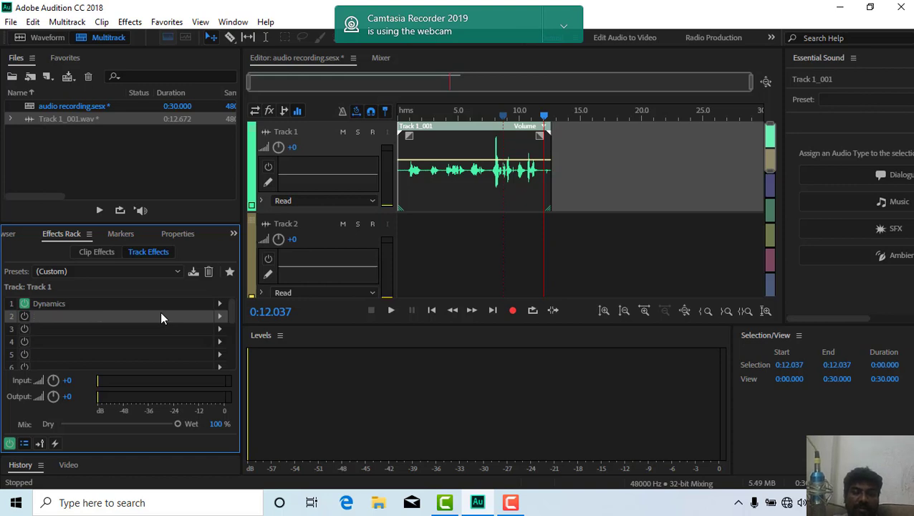
Step: Play the Track 1 clip with the Dynamics effect active, from about 2.9 seconds to past the clip's end
click(435, 126)
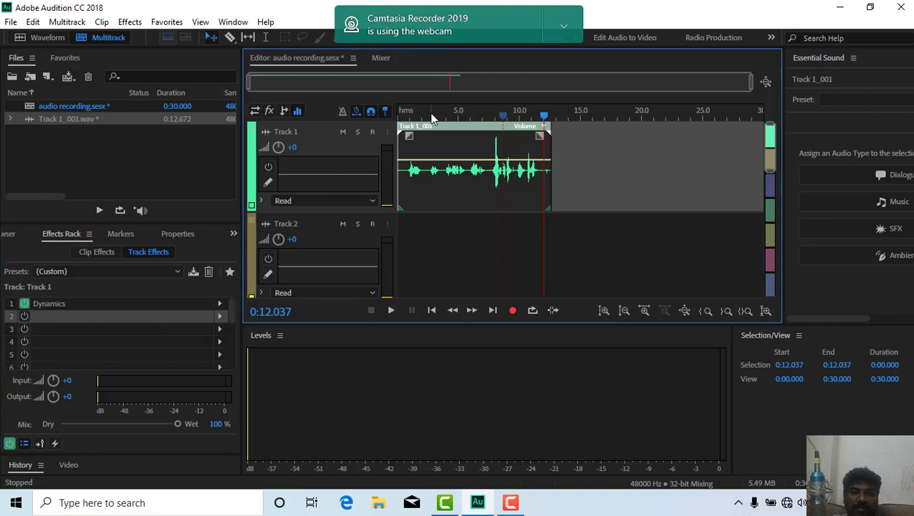
click(432, 116)
click(391, 311)
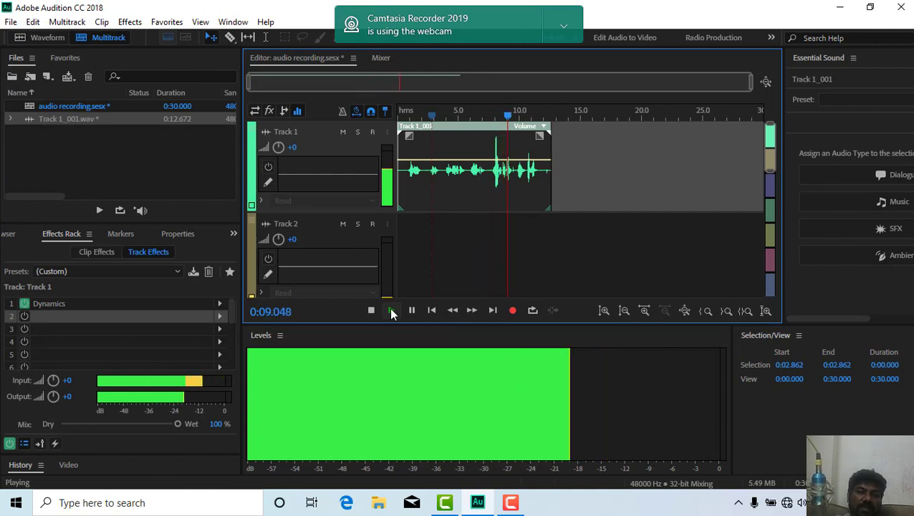
Step: Switch off the Dynamics effect in slot 1 and play the clip from about 0.5 seconds to about 9.5 seconds
click(136, 304)
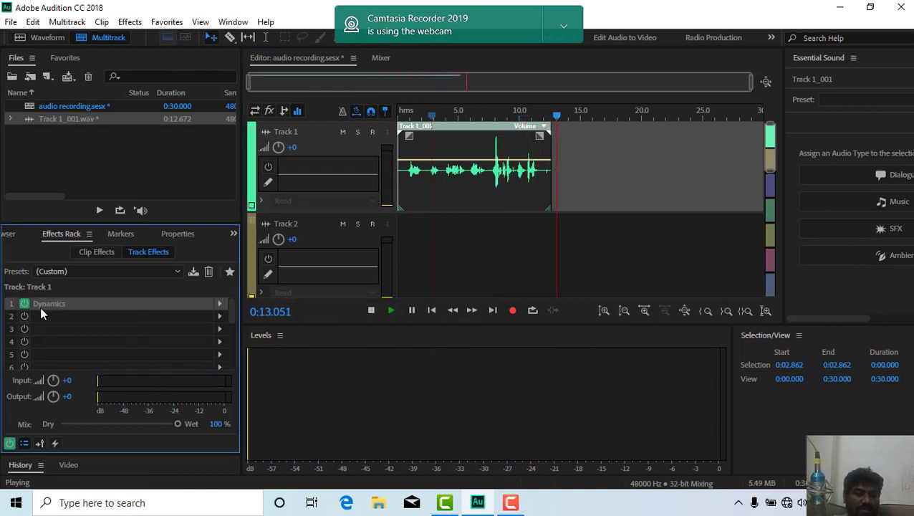
click(25, 304)
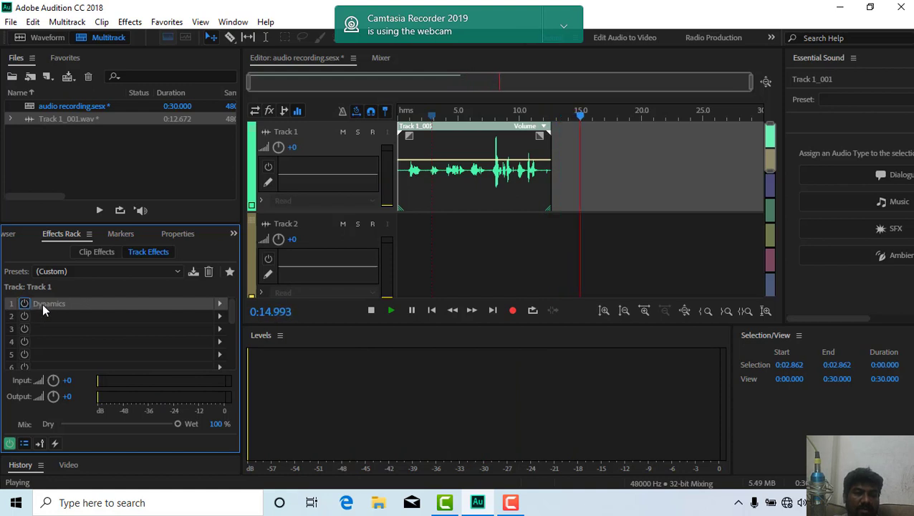
click(403, 113)
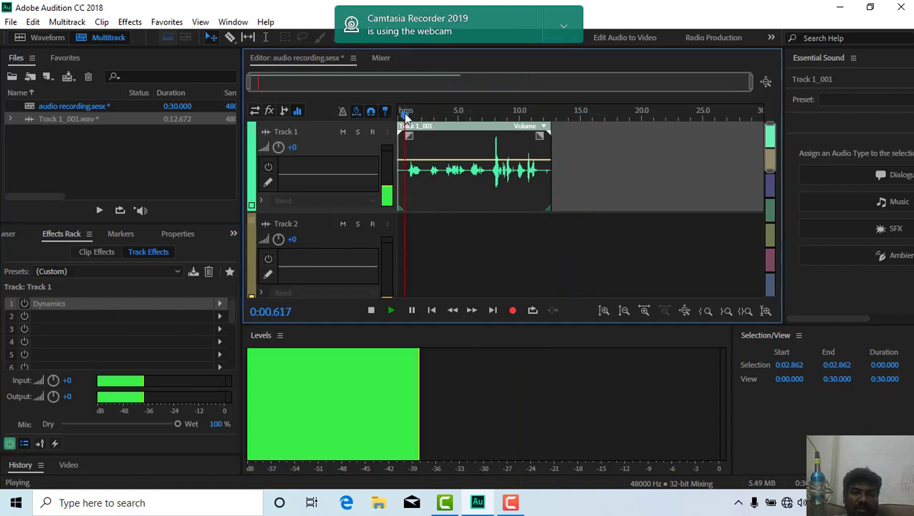
click(370, 311)
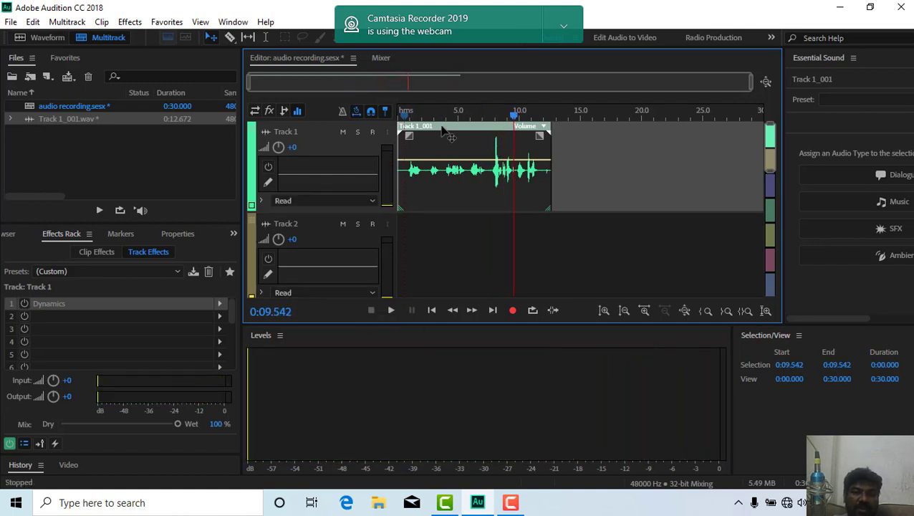
Step: Move the playhead back to about 1.8 seconds and remove the Dynamics effect from slot 1 of Track 1
drag(429, 114, 418, 115)
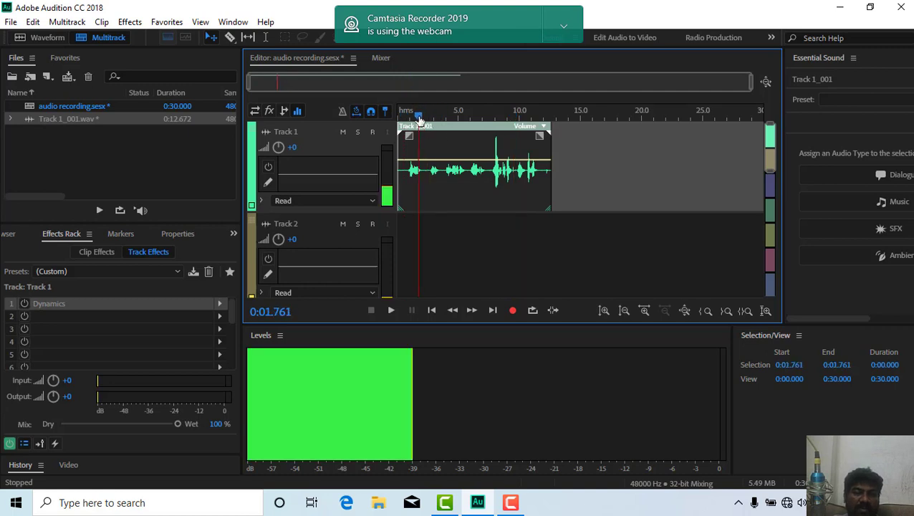
click(101, 304)
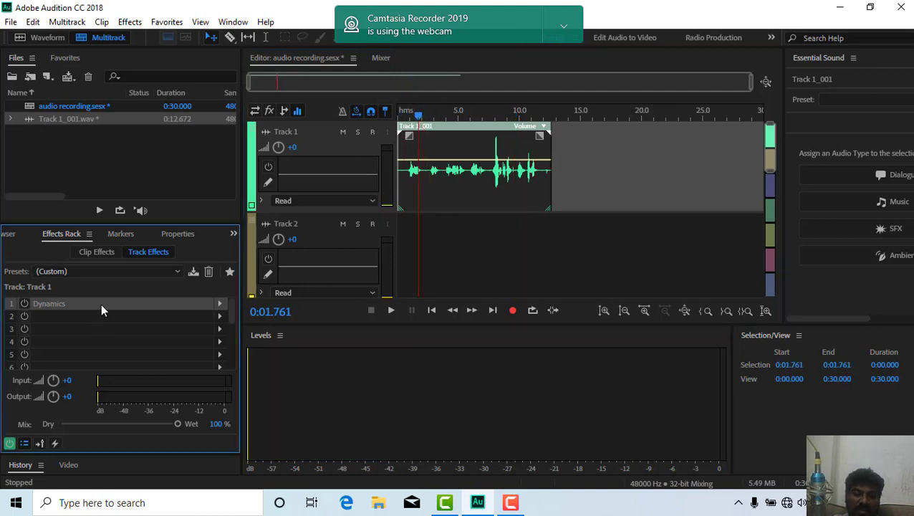
key(Delete)
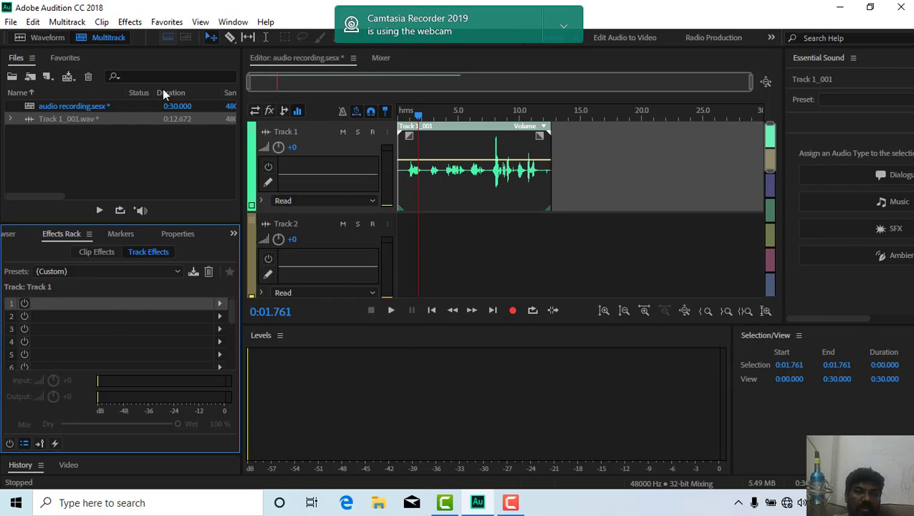
Step: Show Match Loudness with its settings expanded and choose ITU-R BS.1770-3 Loudness as the standard to match to
click(233, 21)
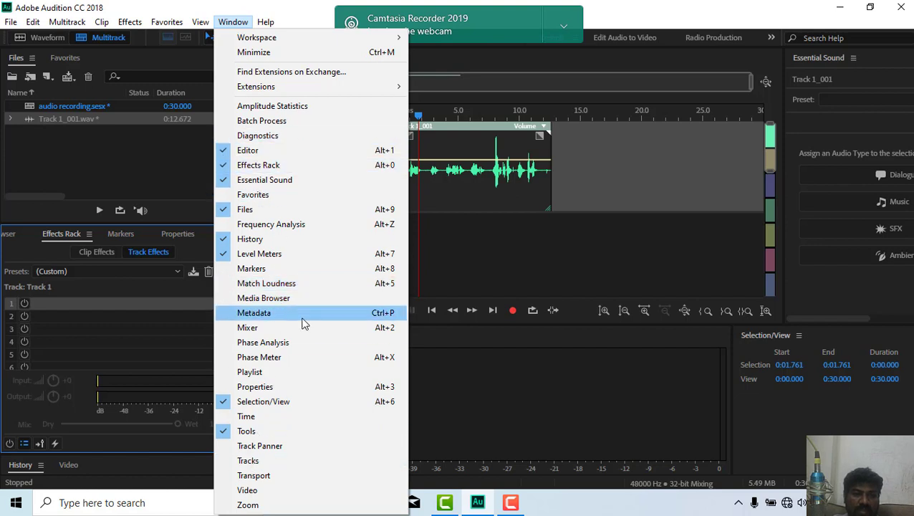
click(292, 286)
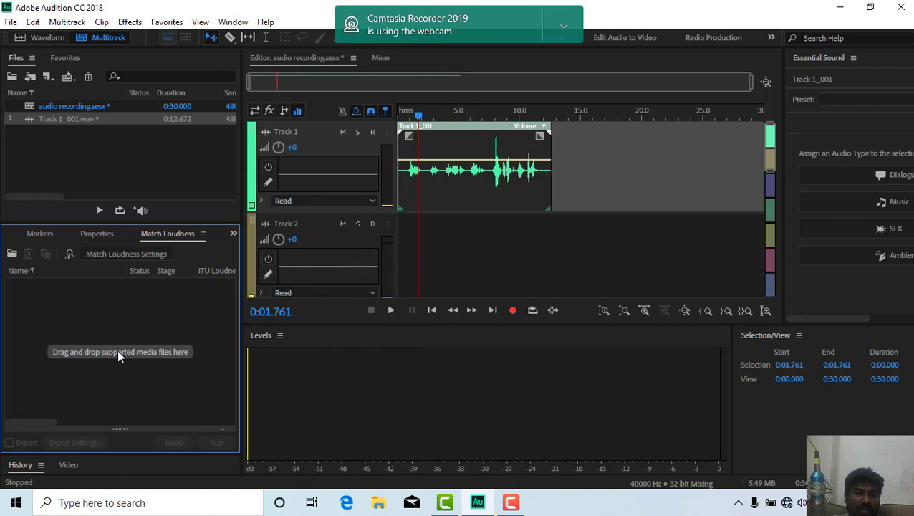
click(137, 255)
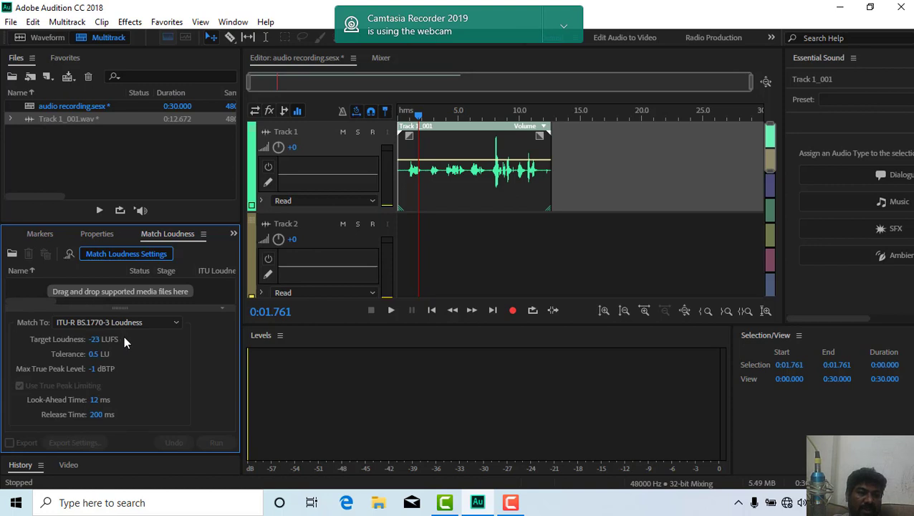
click(143, 322)
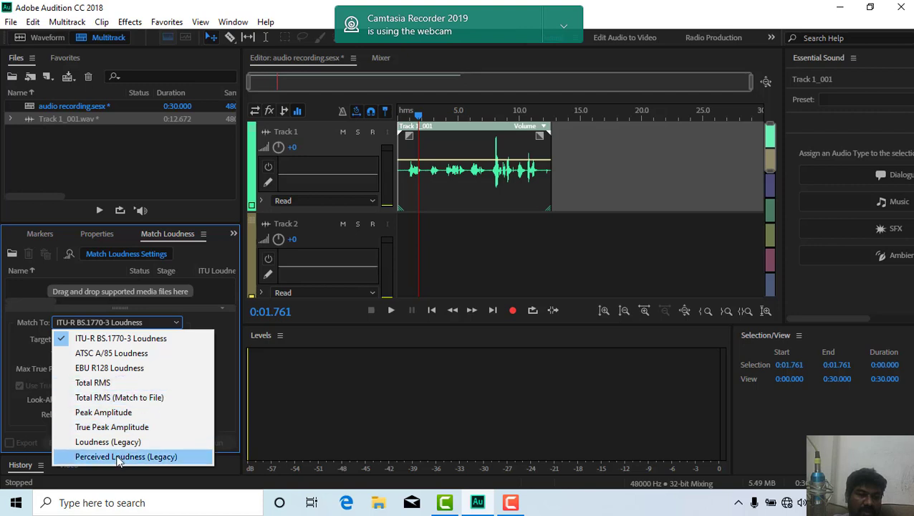
click(152, 339)
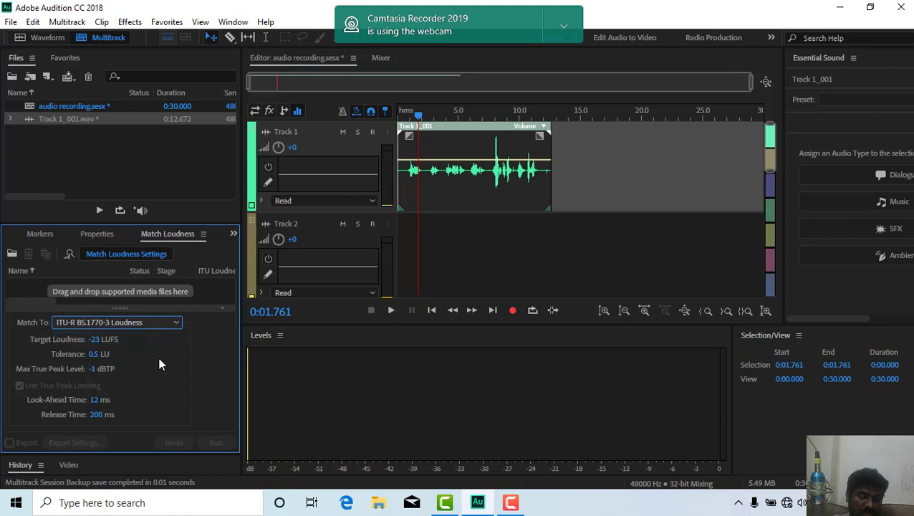
Step: Match to Loudness (Legacy) and play the Track 1 clip from about 1.8 to about 12 seconds
click(156, 321)
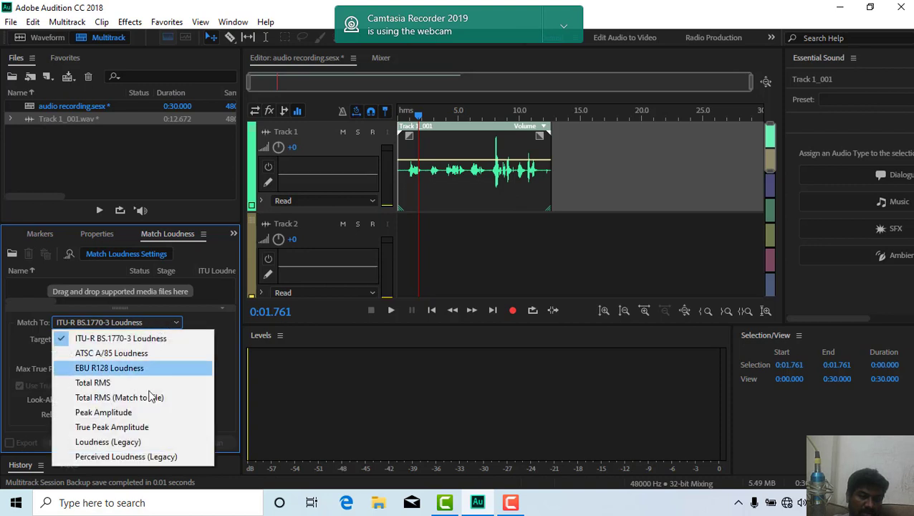
click(126, 443)
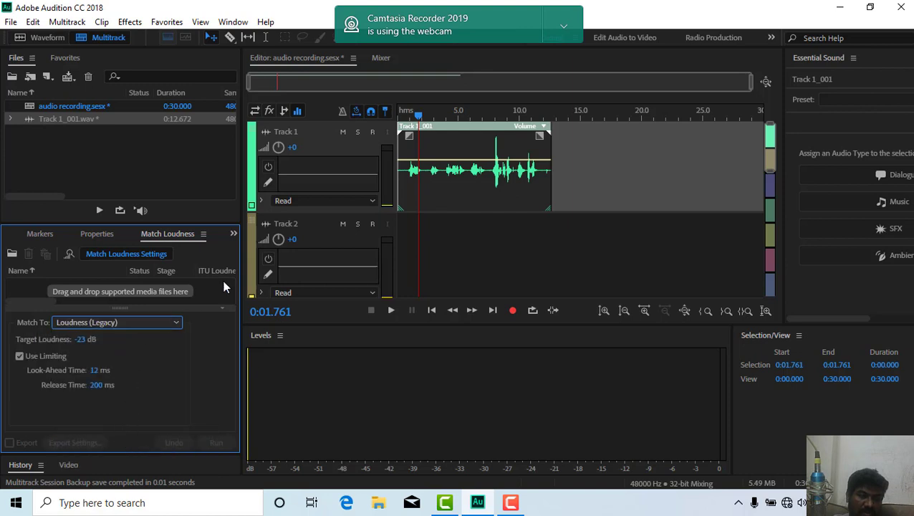
click(391, 310)
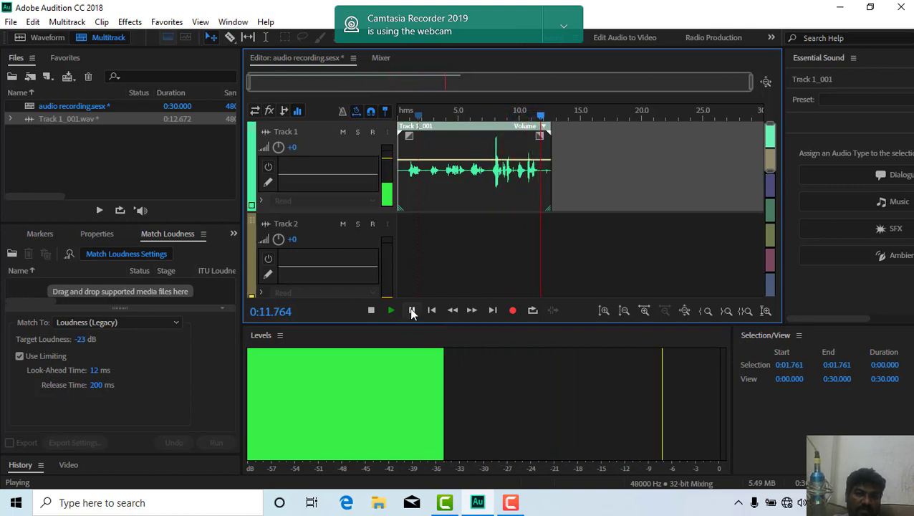
click(412, 311)
Step: Match to ATSC A/85 Loudness and play the Track 1 clip from about 3.2 to about 8.6 seconds
click(131, 324)
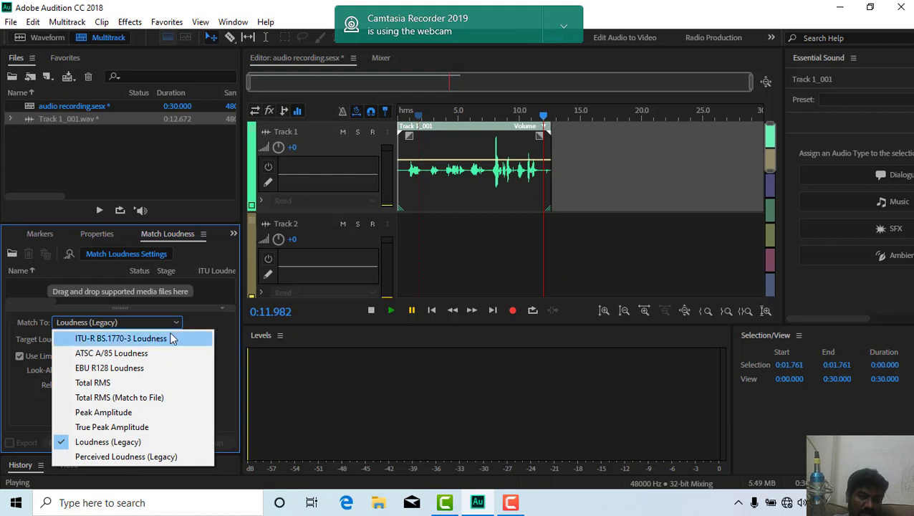
click(144, 353)
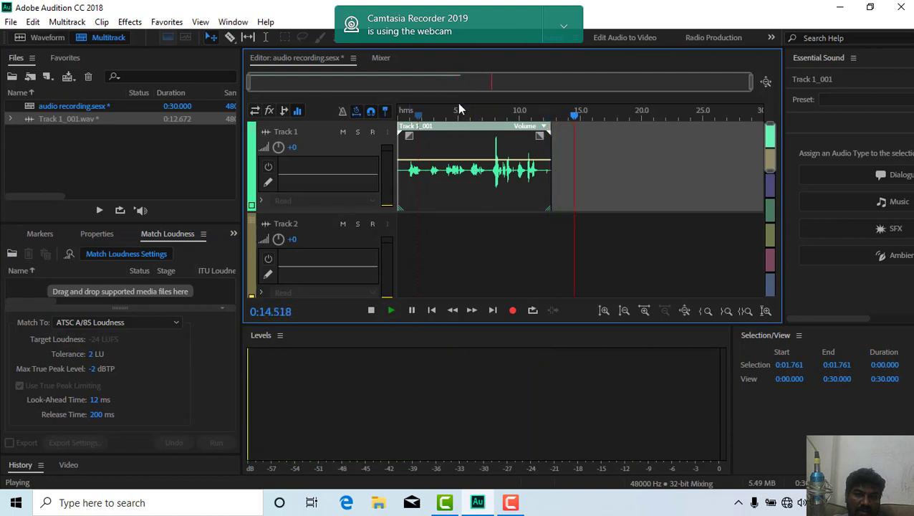
click(437, 113)
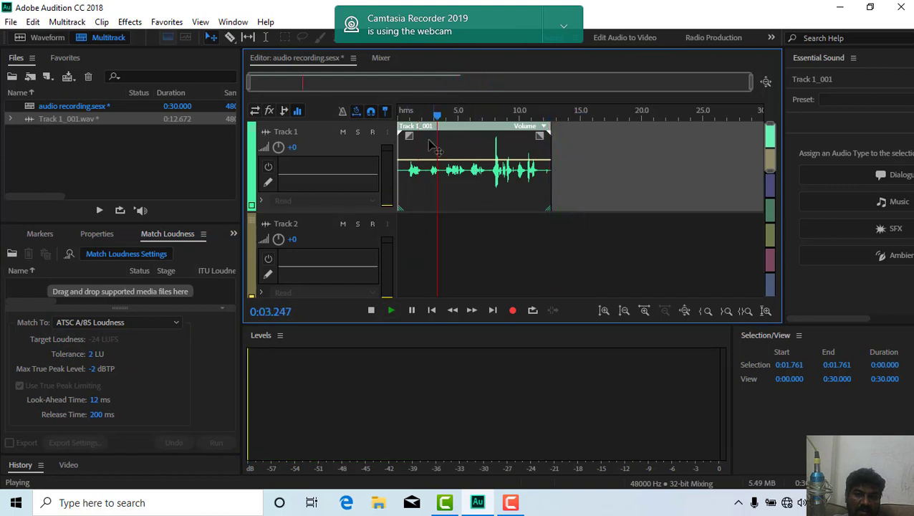
click(412, 310)
Step: Set the matching standard back to ITU-R BS.1770-3 Loudness and show the properties of the Track 1 clip
click(143, 326)
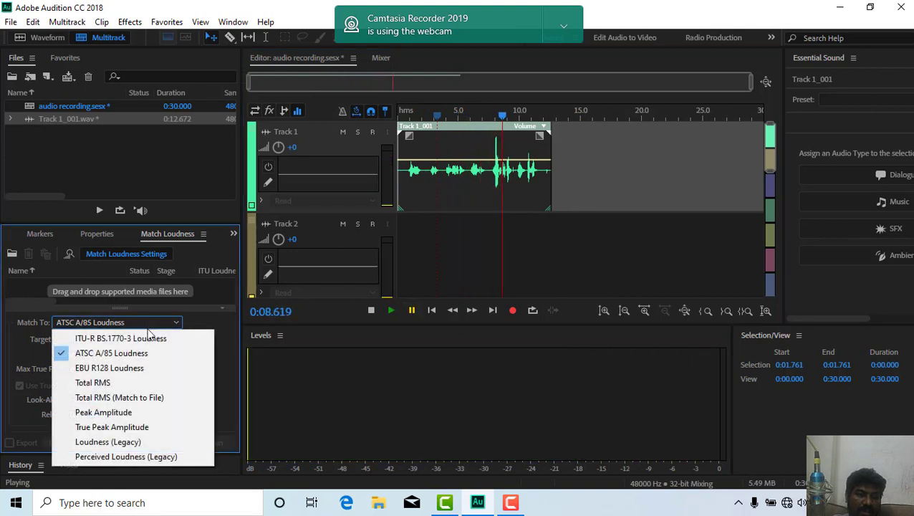
click(172, 339)
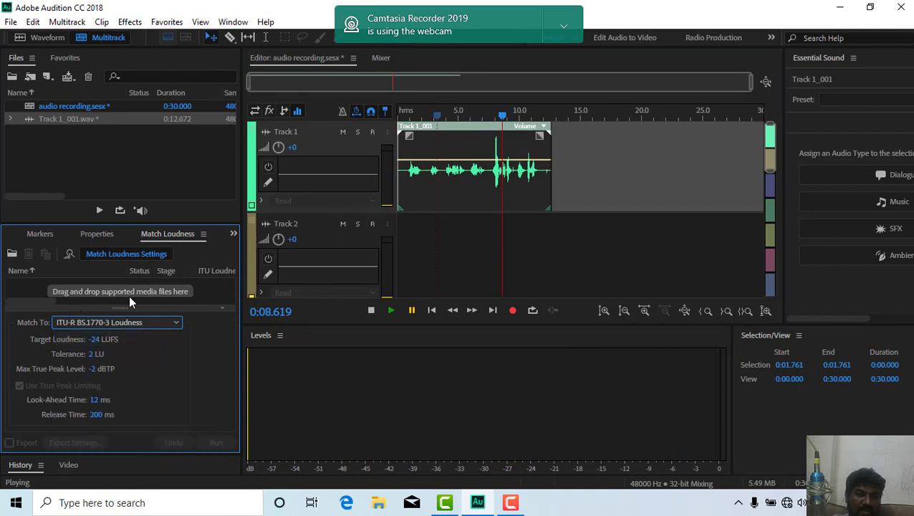
click(97, 234)
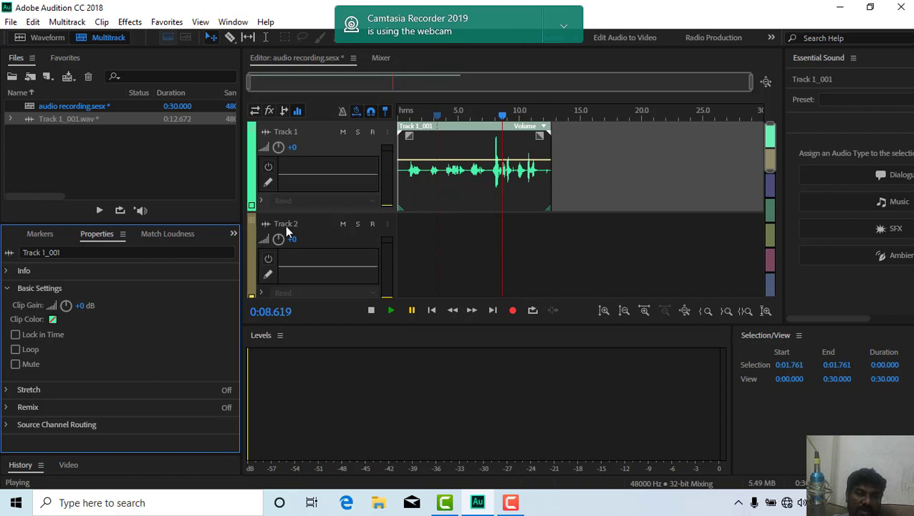
Step: Add an FFT Filter to slot 1 of Track 1 and lower its curve's low-frequency end to about -39 dB
click(130, 22)
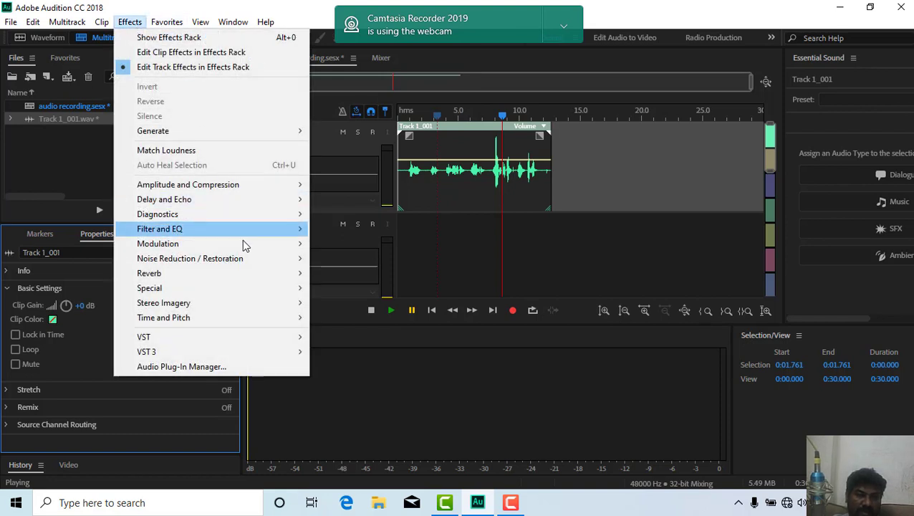
mouse_move(235, 229)
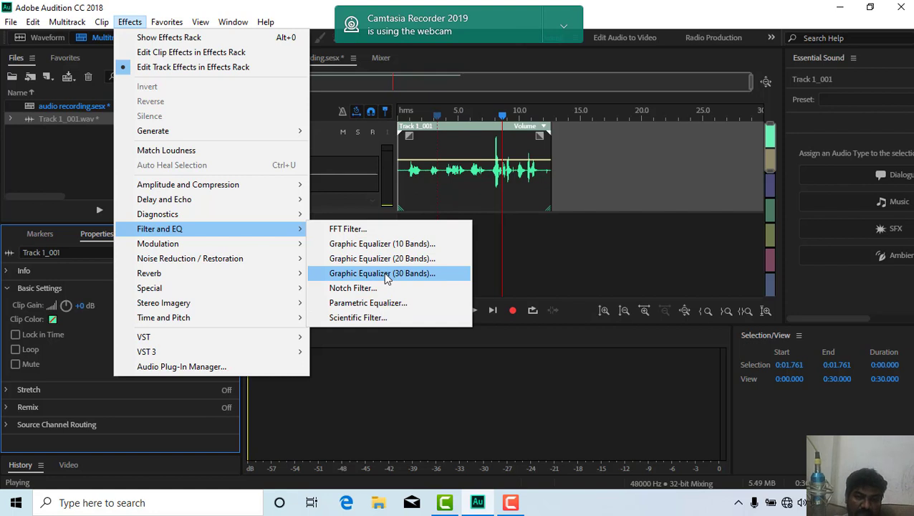
click(362, 229)
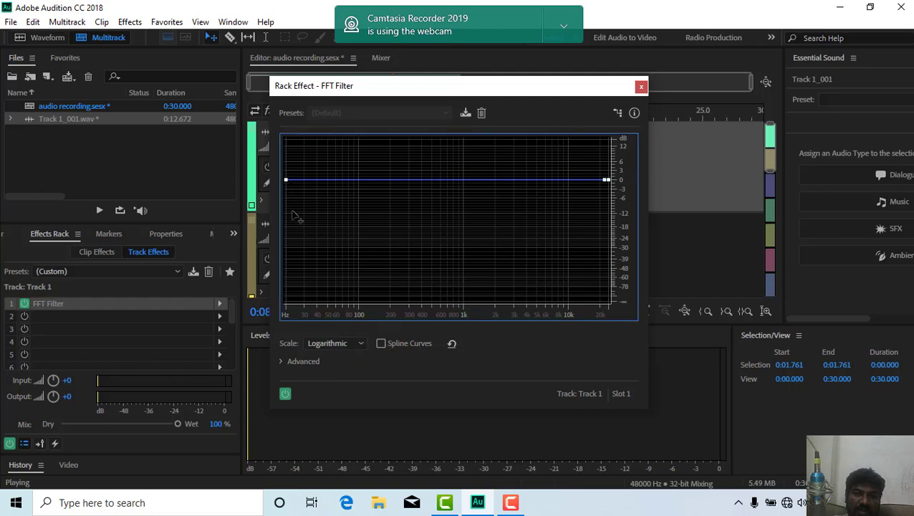
drag(288, 181, 288, 259)
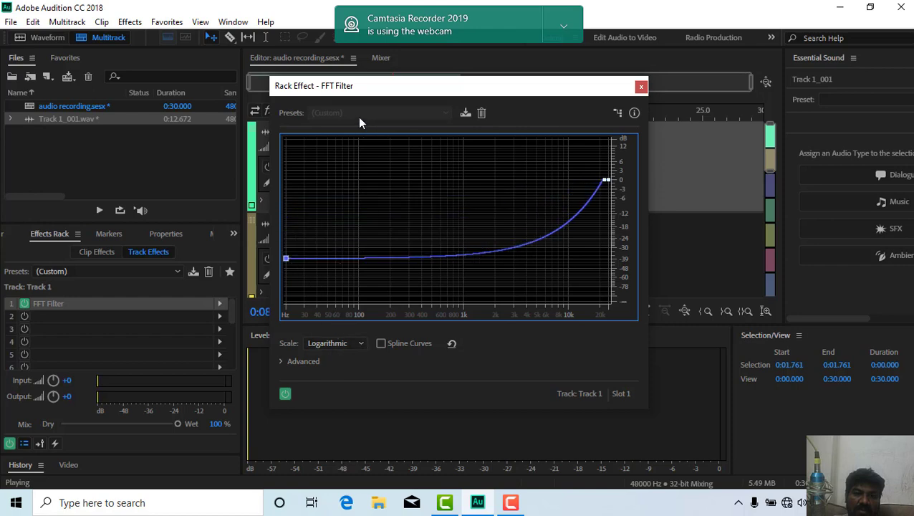
drag(353, 92, 544, 106)
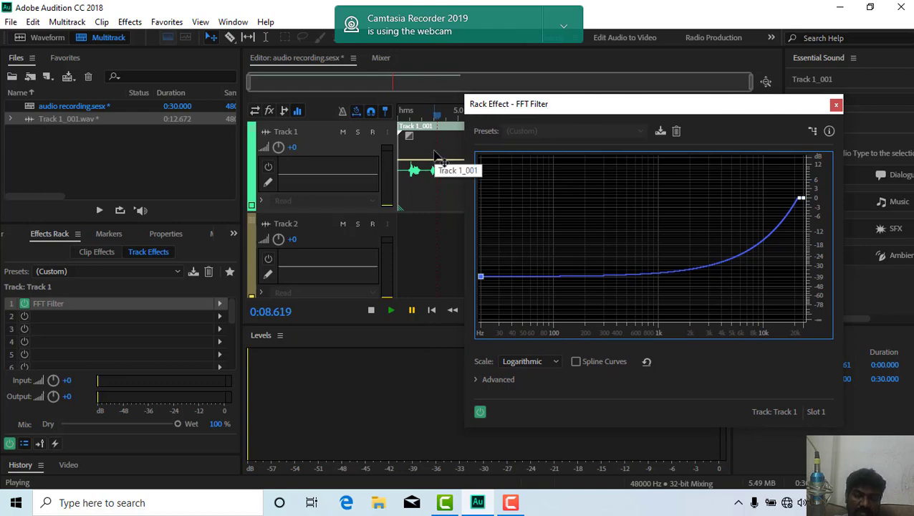
drag(563, 108, 337, 117)
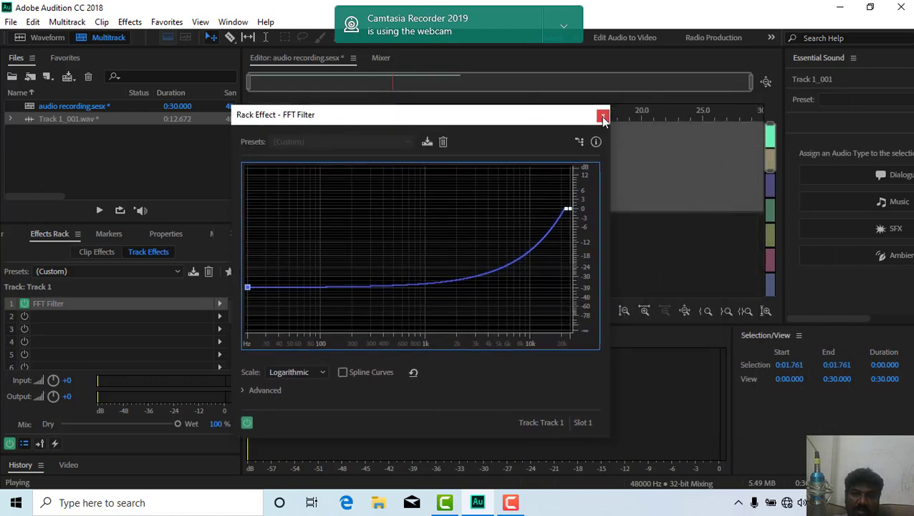
click(602, 116)
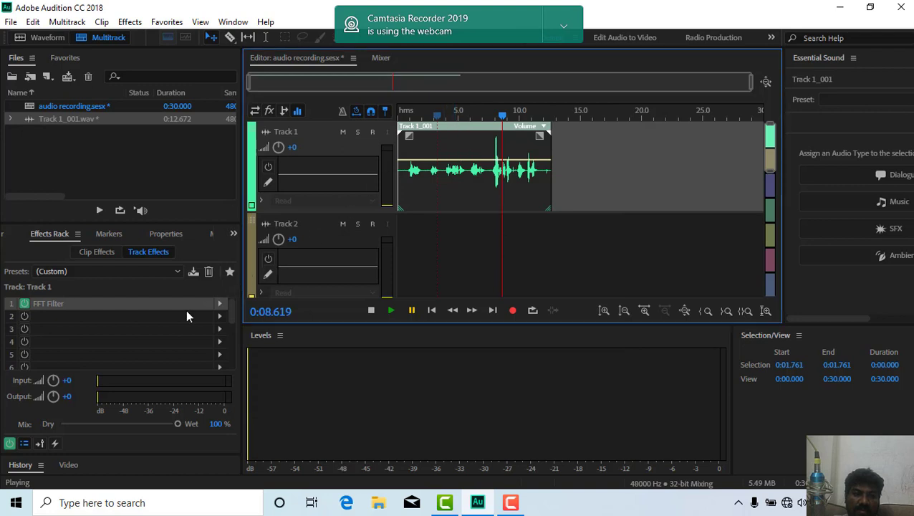
double_click(157, 304)
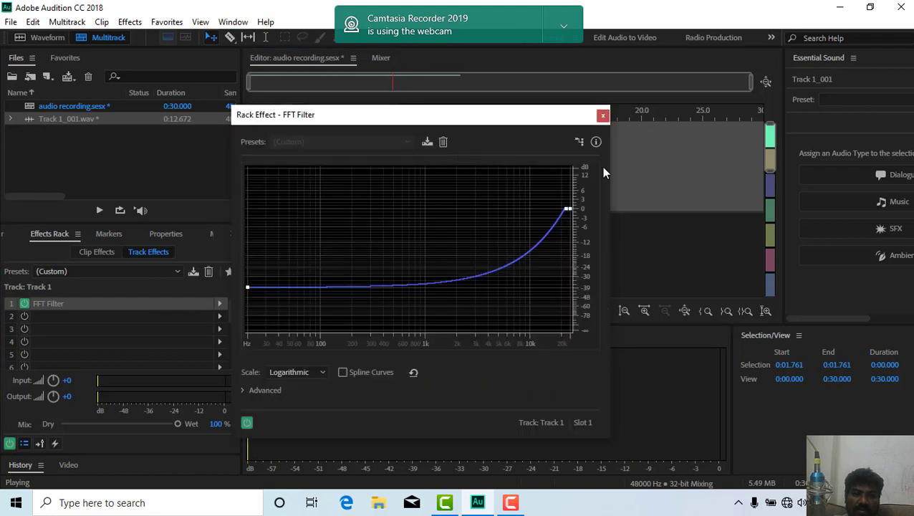
click(603, 116)
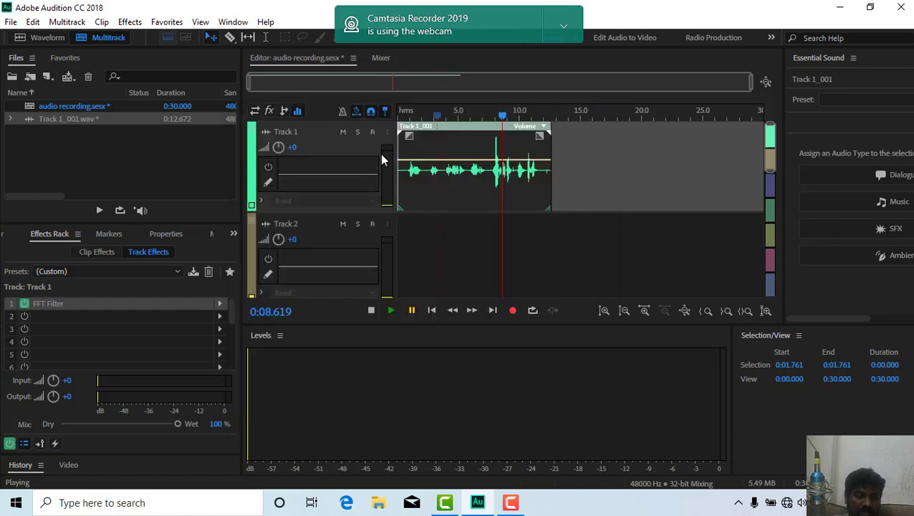
Step: Delete the clip from Track 1 and place Track 1_001.wav back at the start of the track
key(Delete)
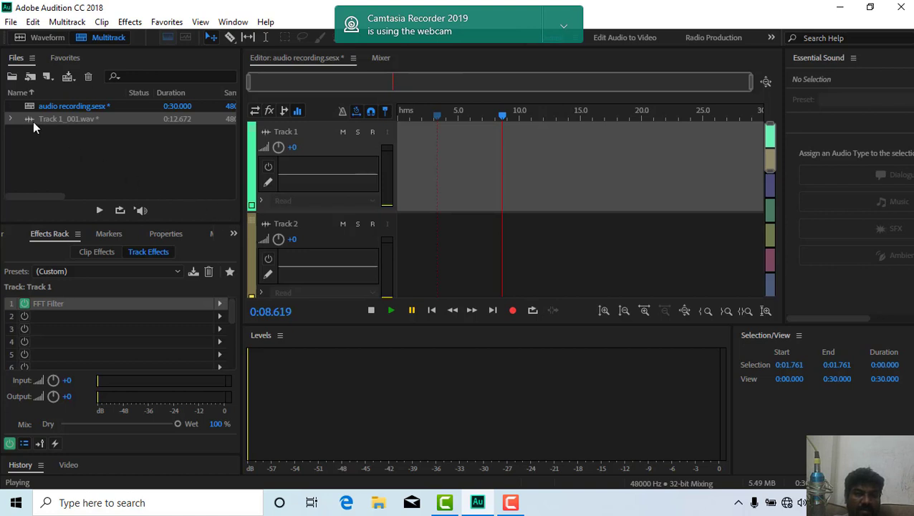
drag(33, 124, 391, 174)
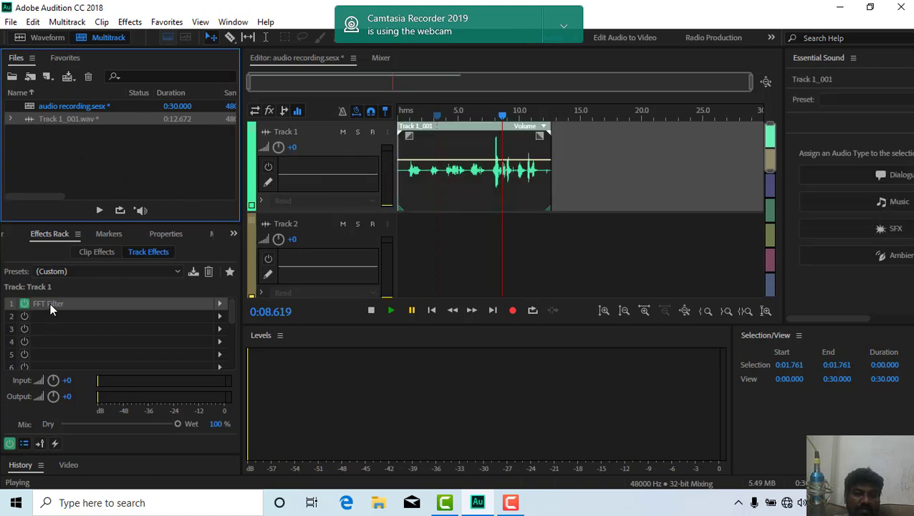
Step: Switch on slot 2 of Track 1's effects rack and apply the EQ-Compressor (flat) rack preset
click(37, 317)
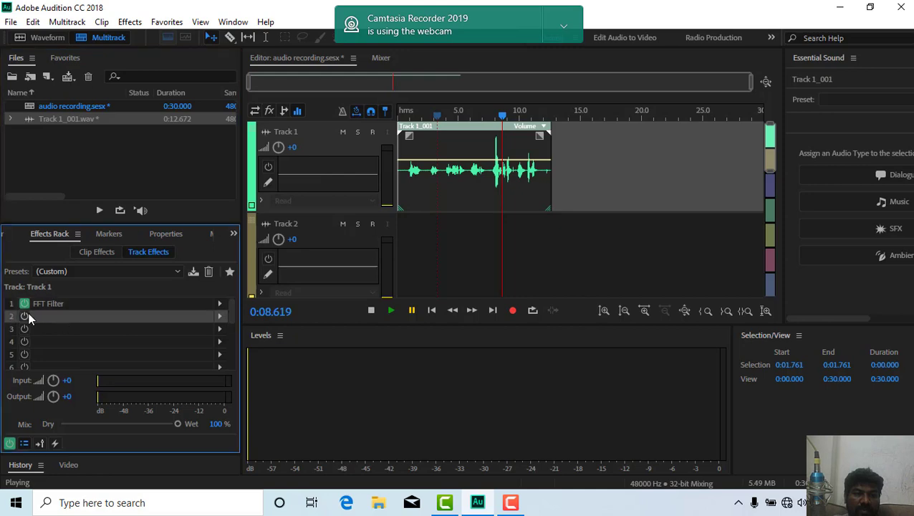
click(25, 317)
click(137, 271)
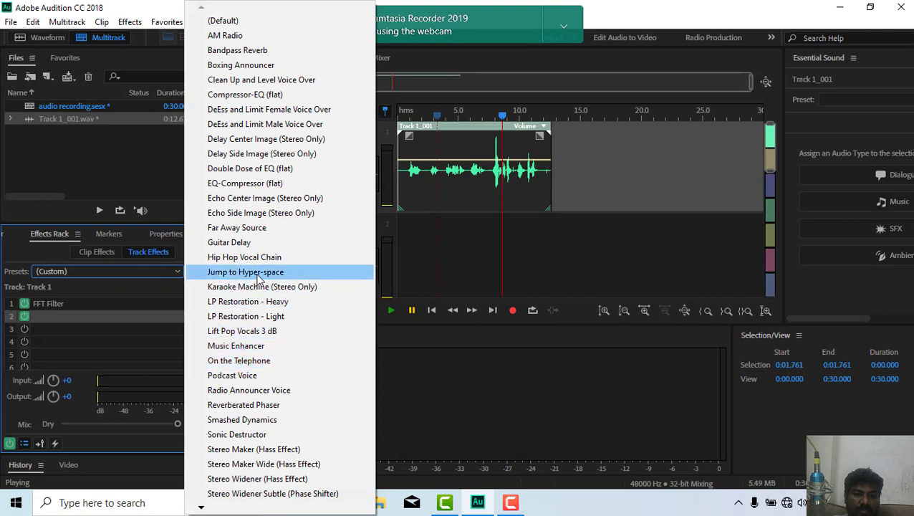
click(274, 184)
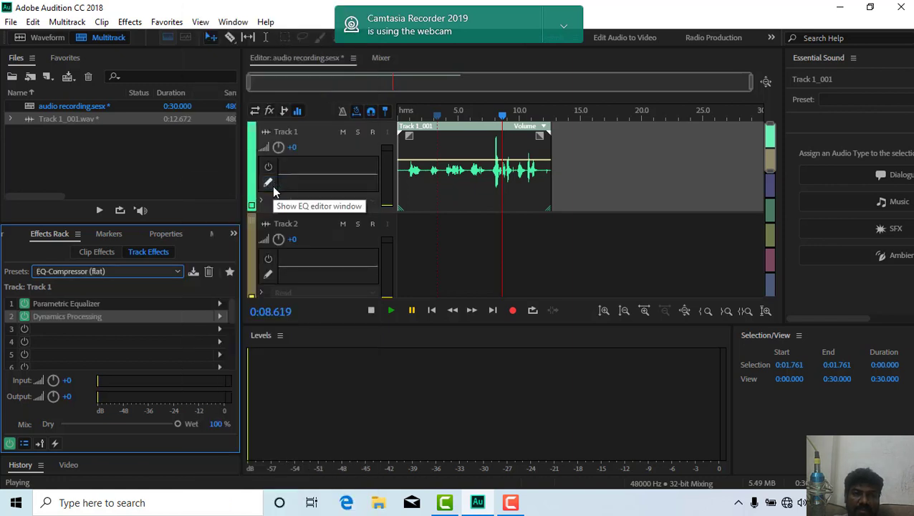
Step: Examine the settings of the Parametric Equalizer in slot 1 of Track 1, then close its window
double_click(80, 306)
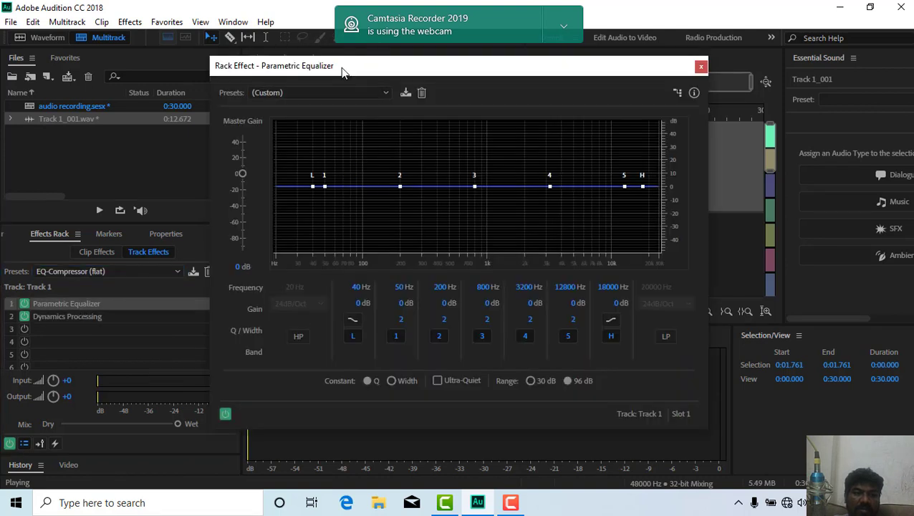
drag(343, 70, 471, 72)
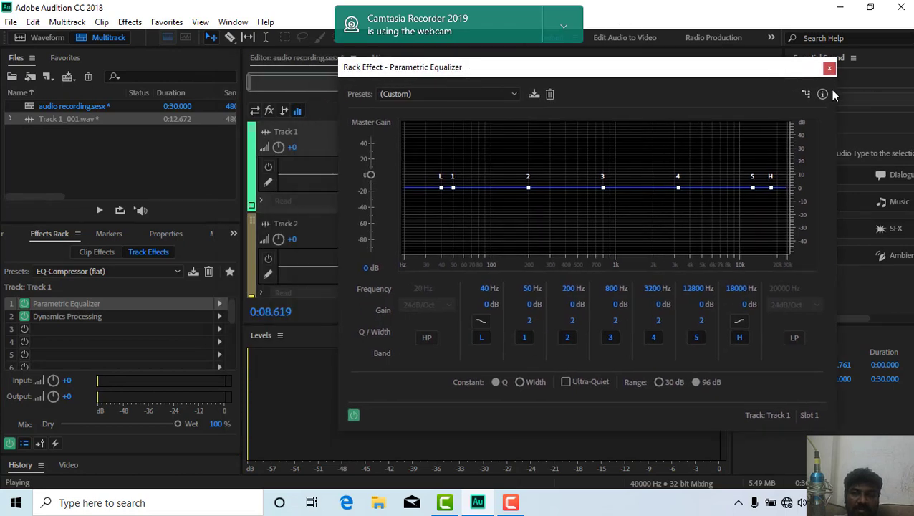
click(829, 67)
Step: Play Track 1 from near its start to hear the EQ-Compressor (flat) preset, then pause playback
click(399, 123)
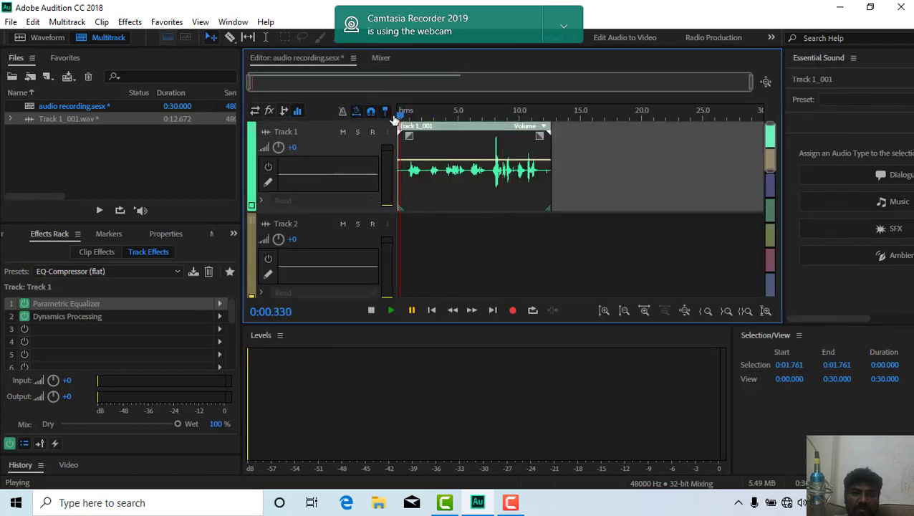
click(390, 314)
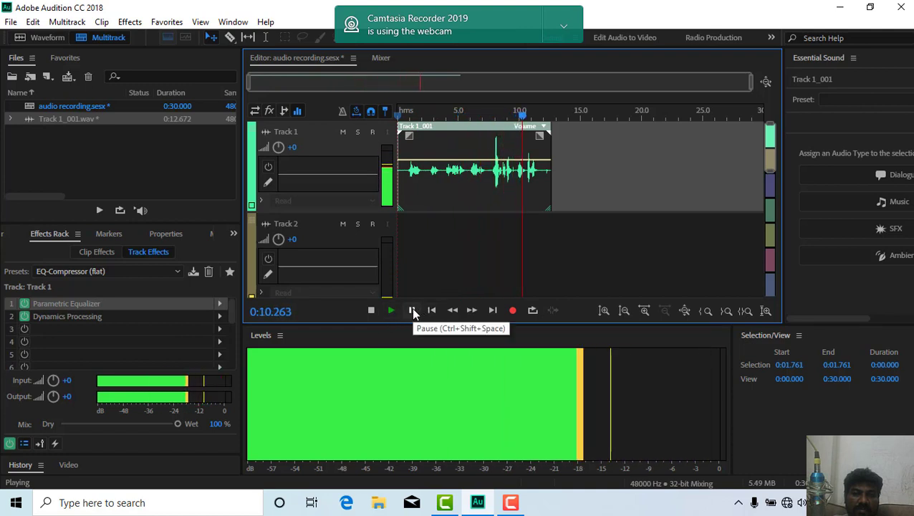
click(412, 311)
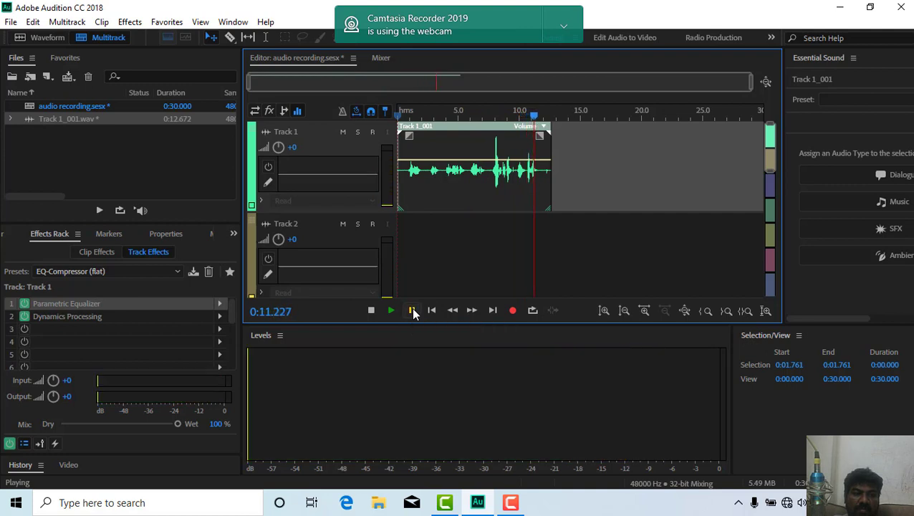
click(162, 234)
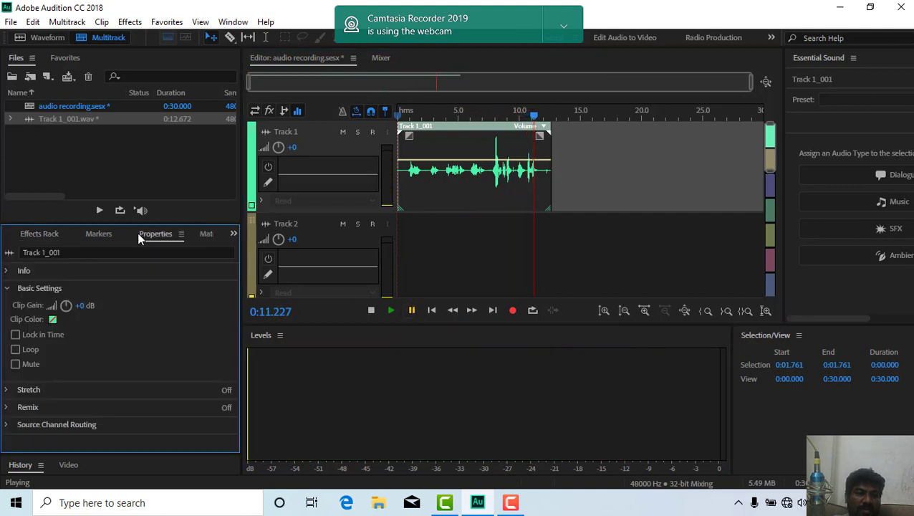
click(91, 233)
click(36, 232)
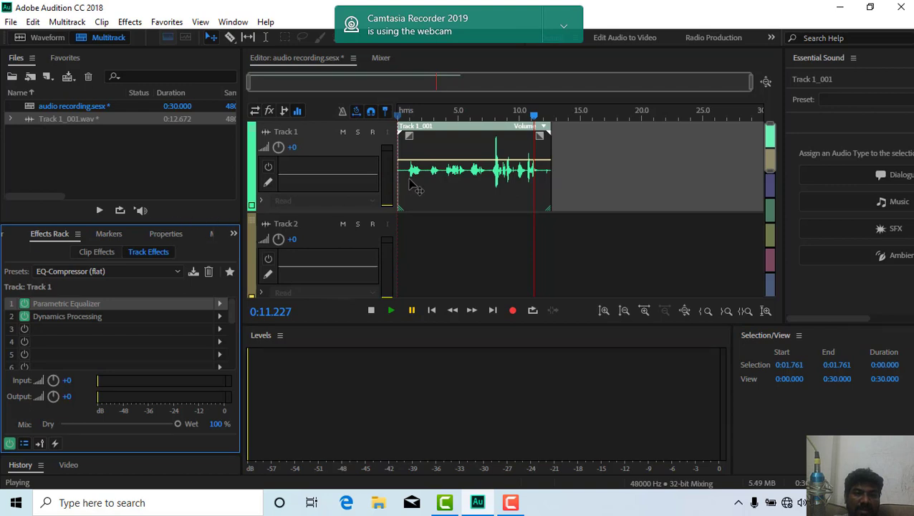
Step: Move the playhead to about 1.27 s and set Match Loudness to match to Loudness (Legacy)
drag(534, 117, 413, 115)
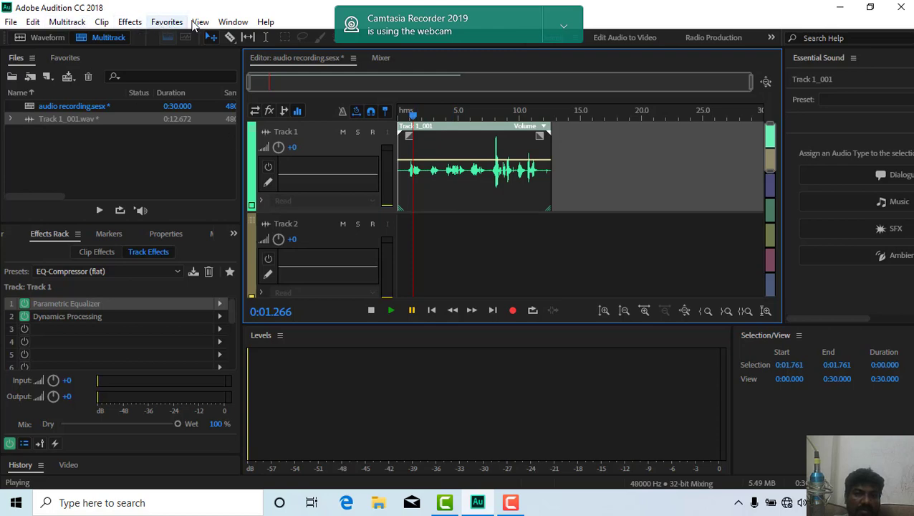
click(233, 23)
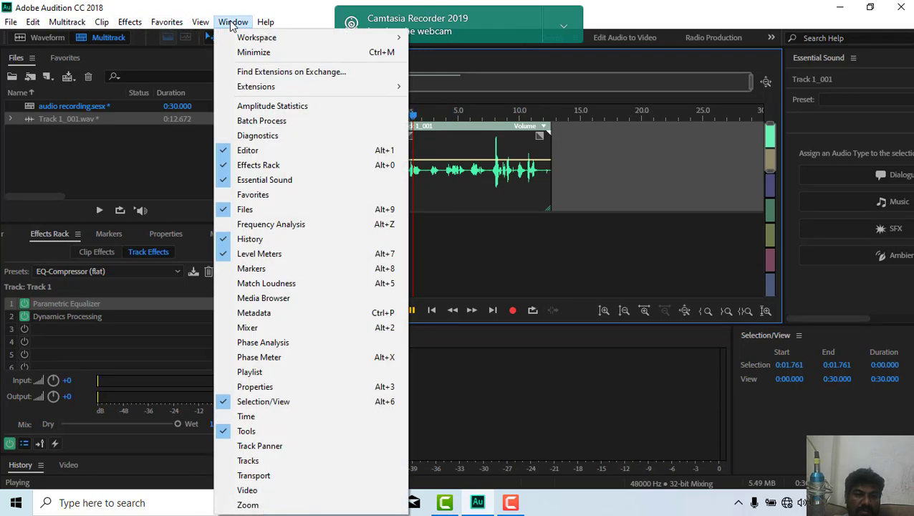
click(257, 284)
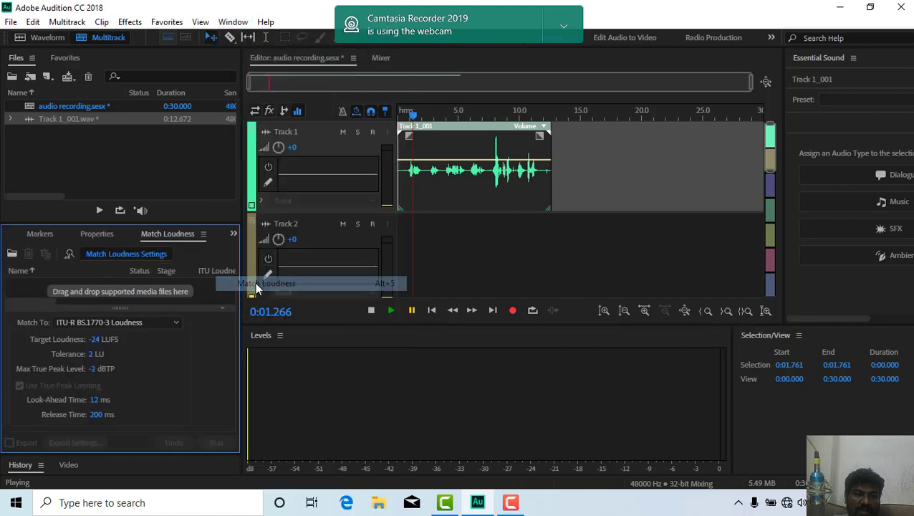
click(109, 322)
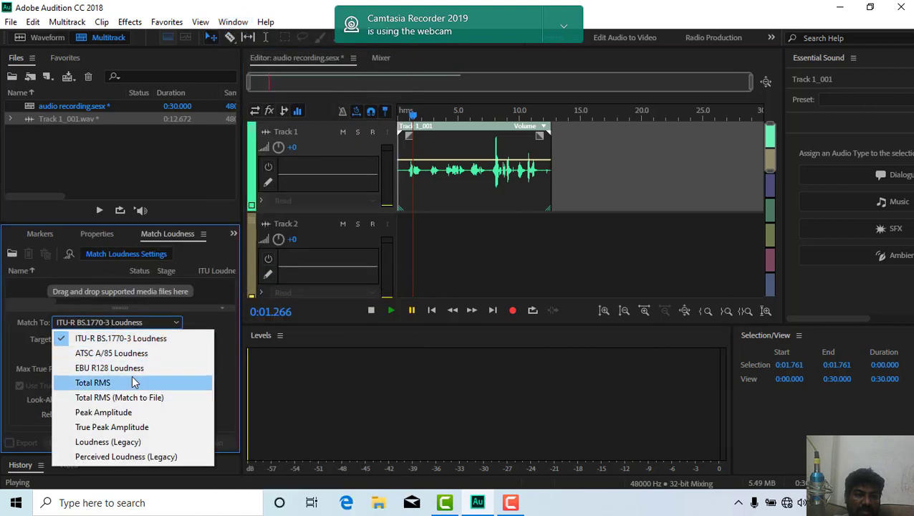
click(108, 441)
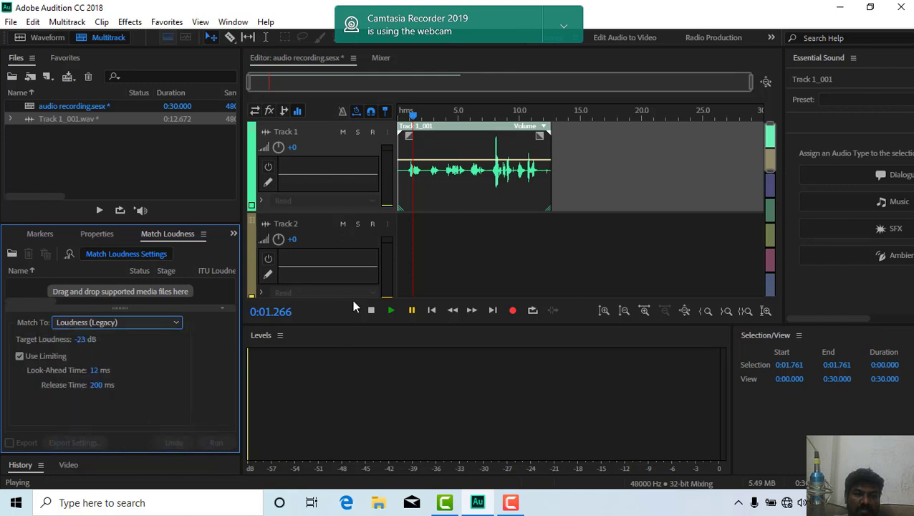
Step: Play Track 1 from the playhead, pause it, and return the playhead to the start of the session
click(391, 311)
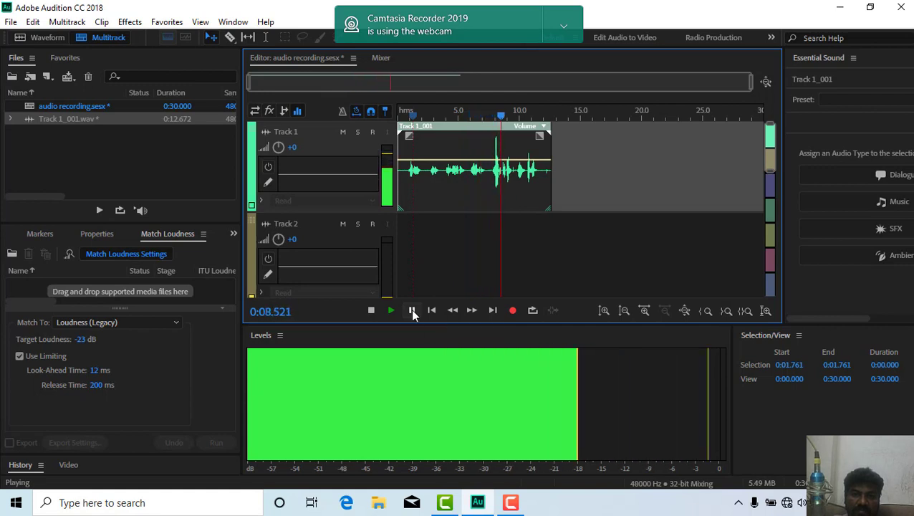
click(412, 310)
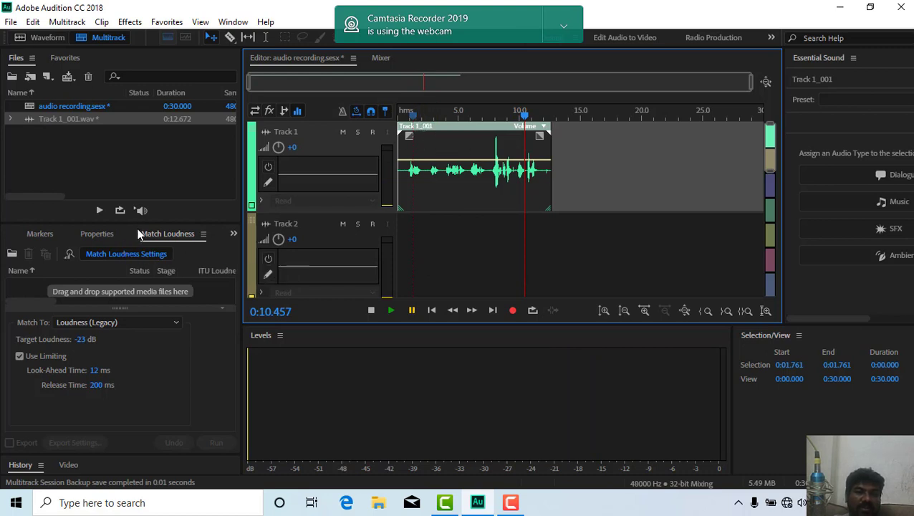
drag(413, 115, 375, 126)
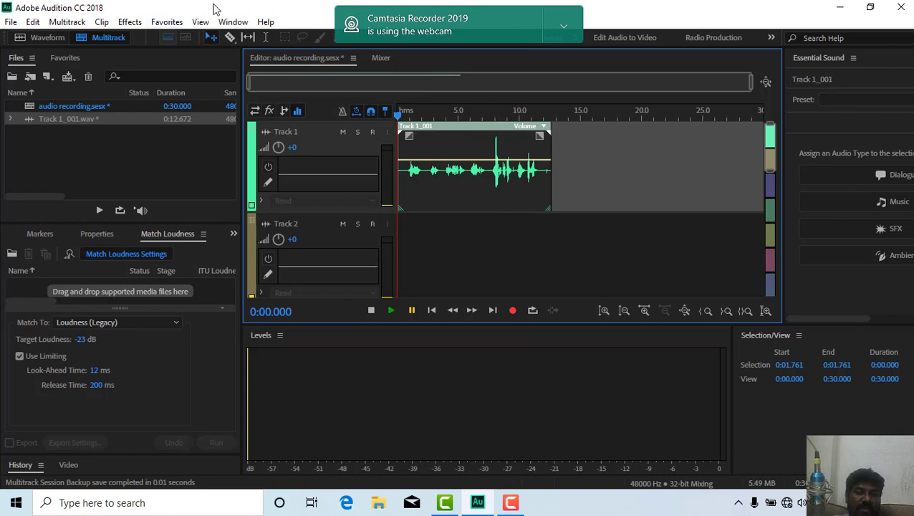
Step: Add an FFT Filter to slot 3 of Track 1 and lower its curve's low-frequency end to about -11 dB
click(131, 22)
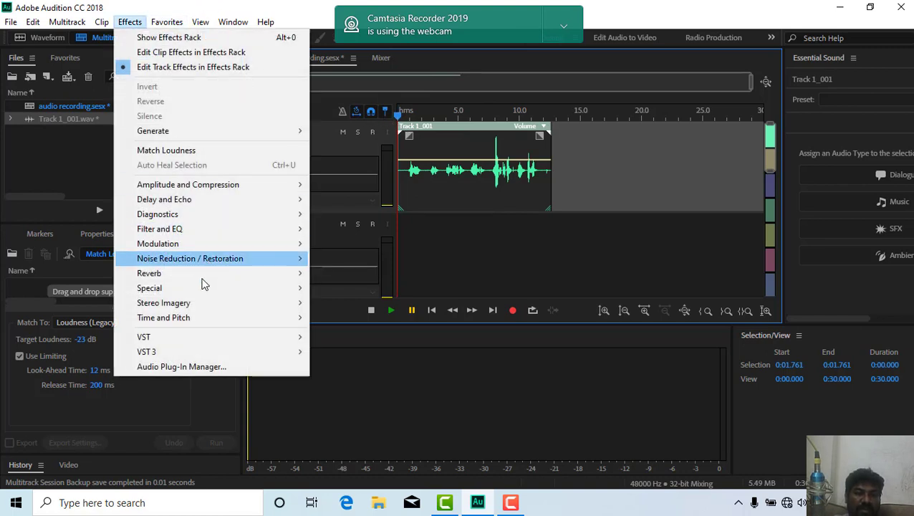
mouse_move(235, 185)
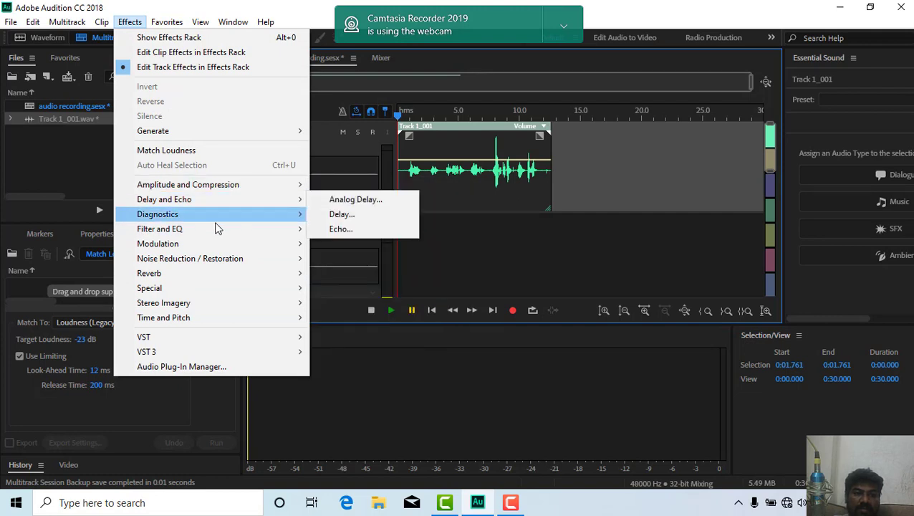
mouse_move(213, 232)
click(343, 229)
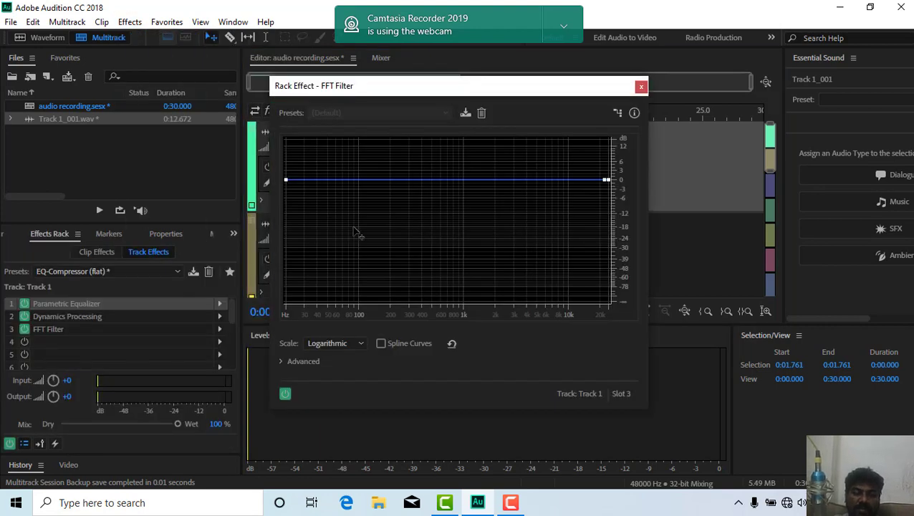
click(382, 344)
drag(288, 180, 286, 212)
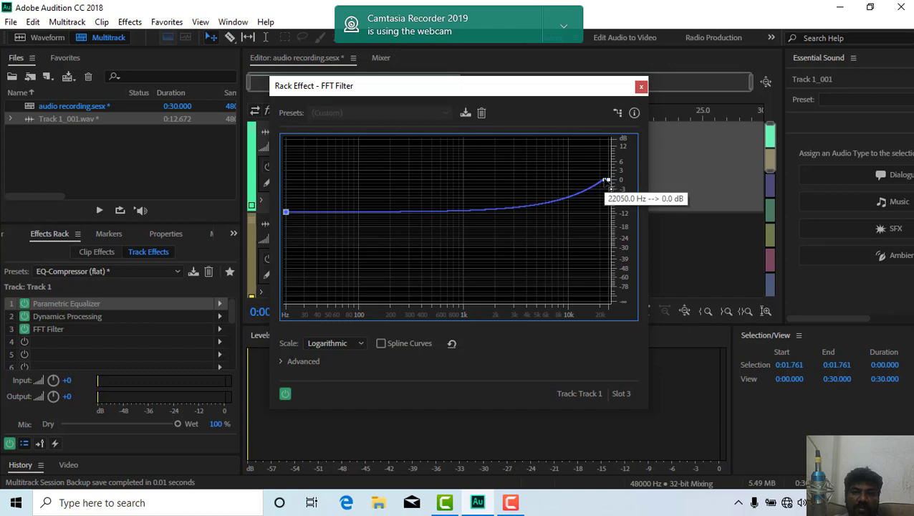
Step: Shape the FFT Filter curve with a peak of about 4 dB near 300 Hz and a dip of about -22 dB near 3.4 kHz
drag(602, 183, 493, 165)
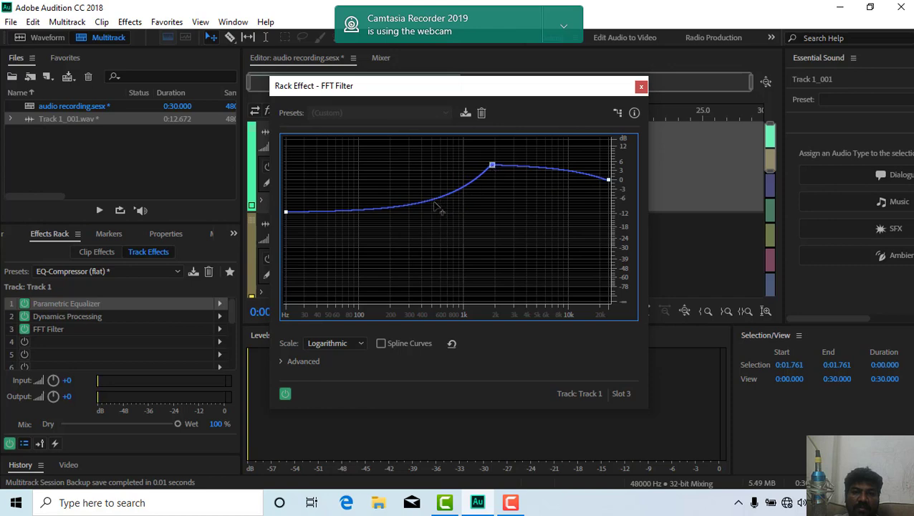
drag(435, 205, 408, 168)
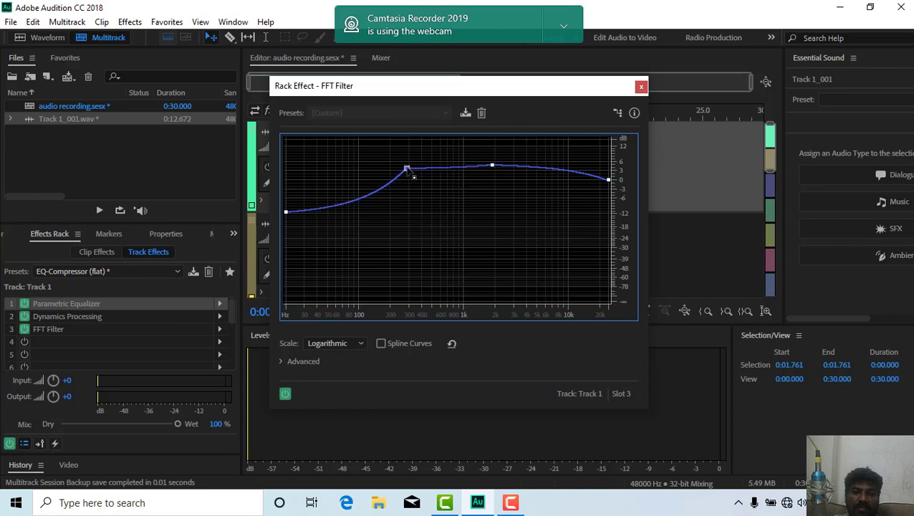
drag(491, 168, 481, 210)
mouse_move(604, 186)
mouse_down()
mouse_move(608, 219)
mouse_move(609, 183)
mouse_up()
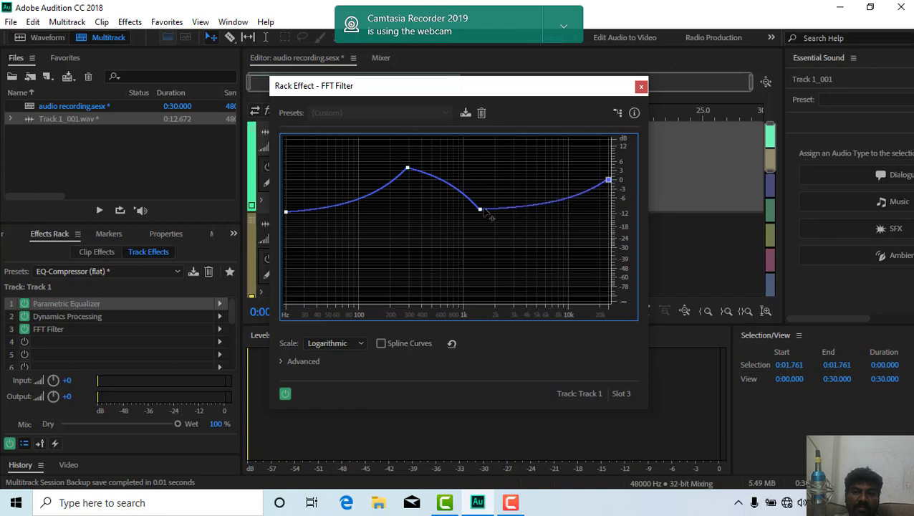
drag(481, 209, 519, 234)
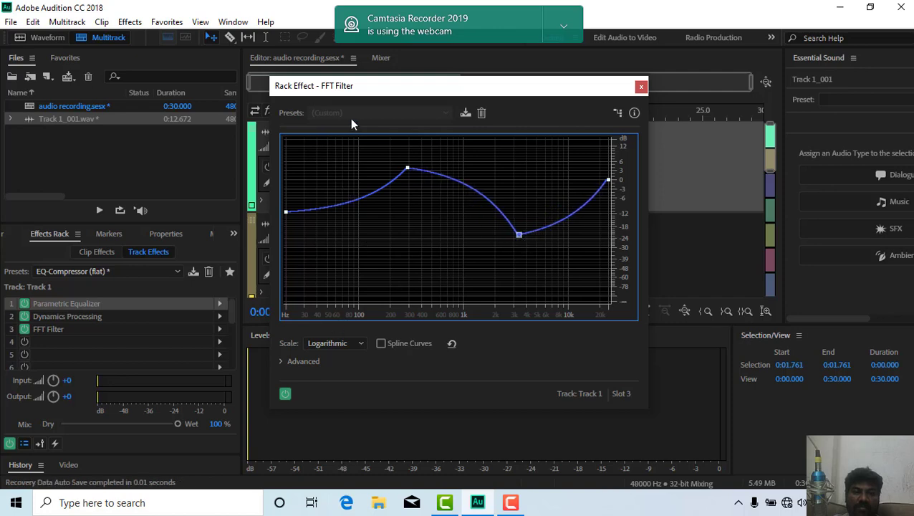
click(283, 363)
click(282, 361)
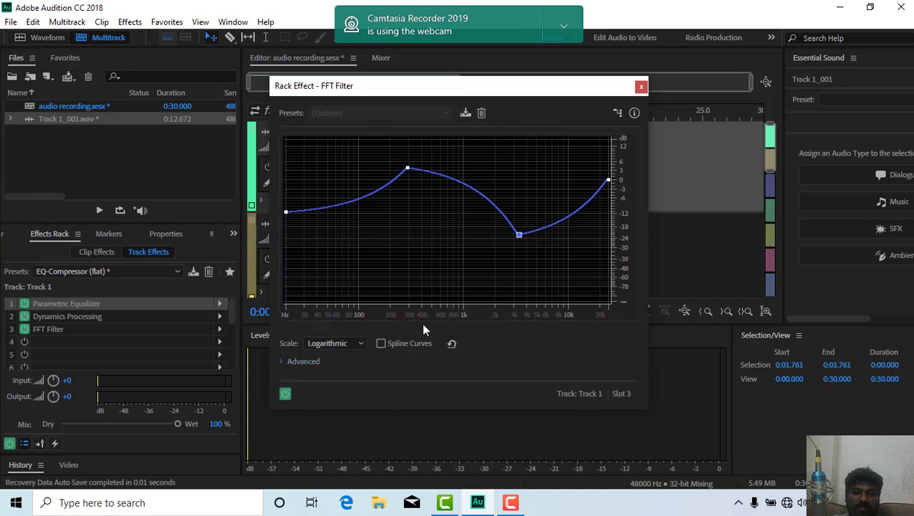
click(641, 88)
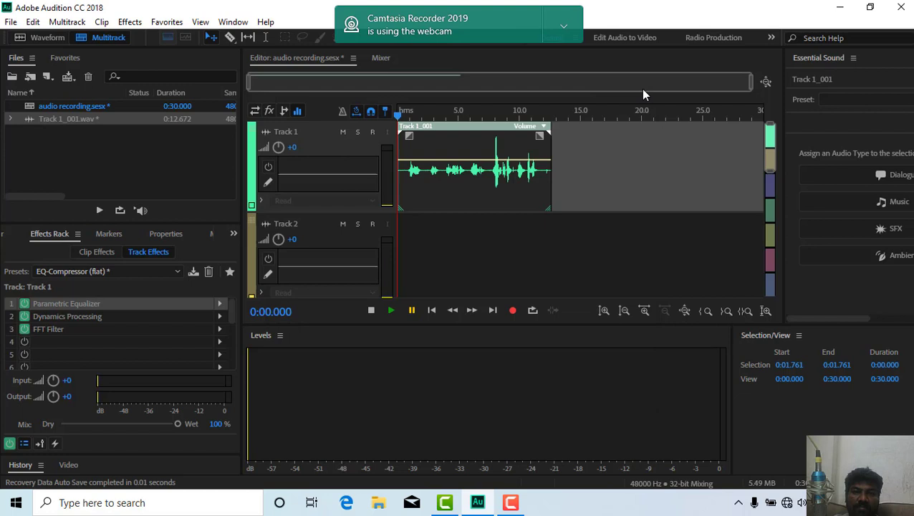
Step: Play Track 1 from about 1.9 s to hear the FFT Filter applied
click(422, 115)
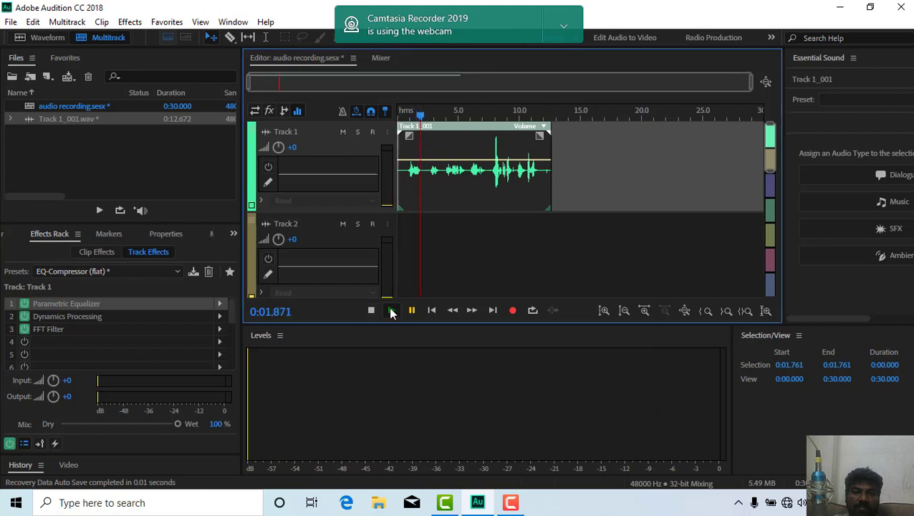
click(392, 313)
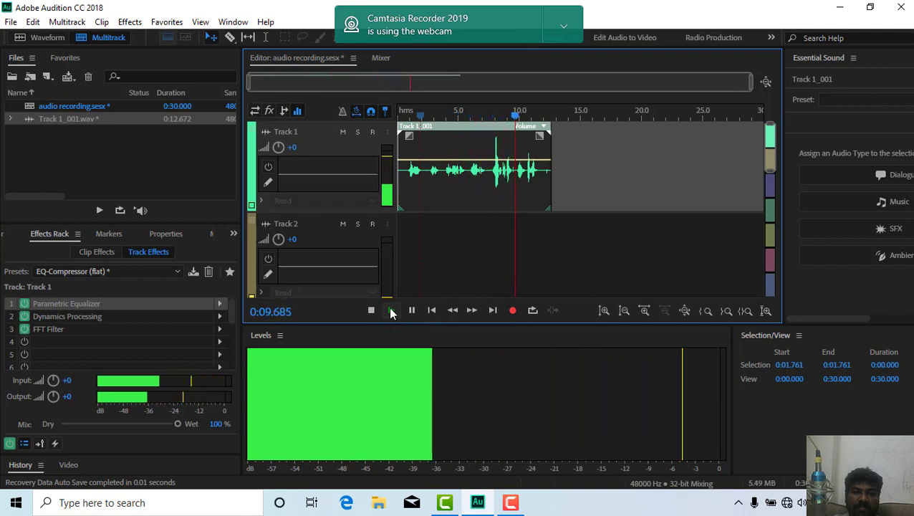
Step: Switch off the FFT Filter in slot 3, switch on slot 4, and stop playback with the playhead at about 3.5 s
click(14, 340)
click(115, 341)
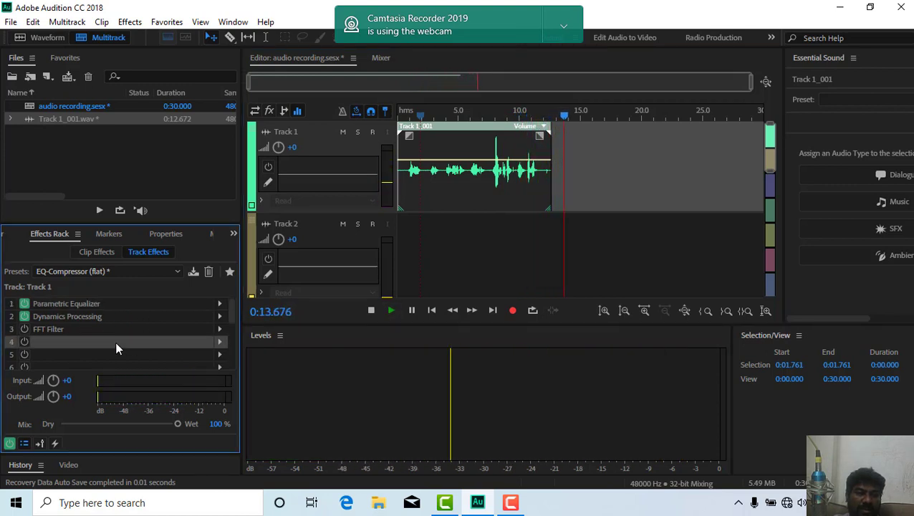
click(26, 342)
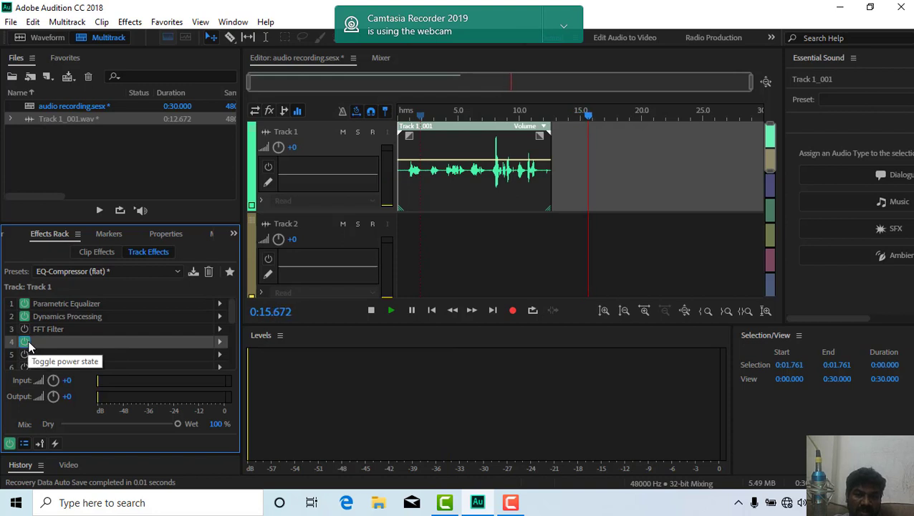
click(370, 310)
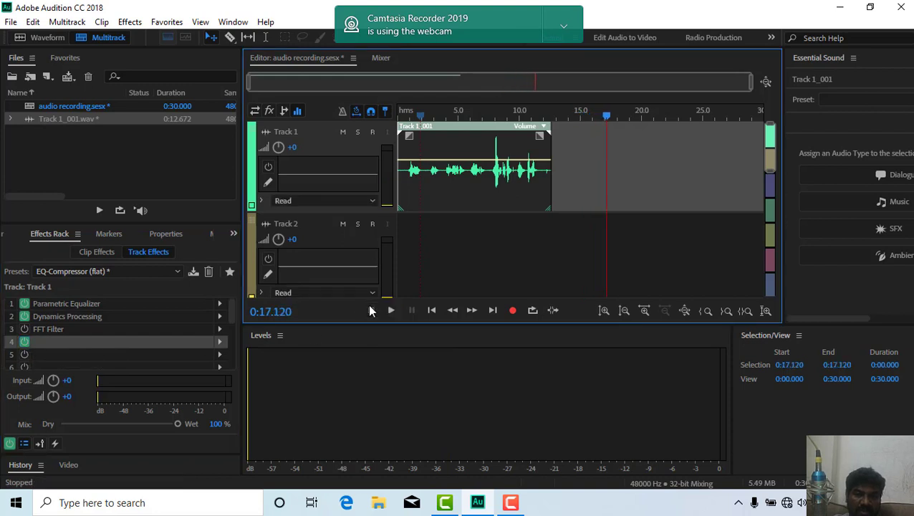
click(440, 123)
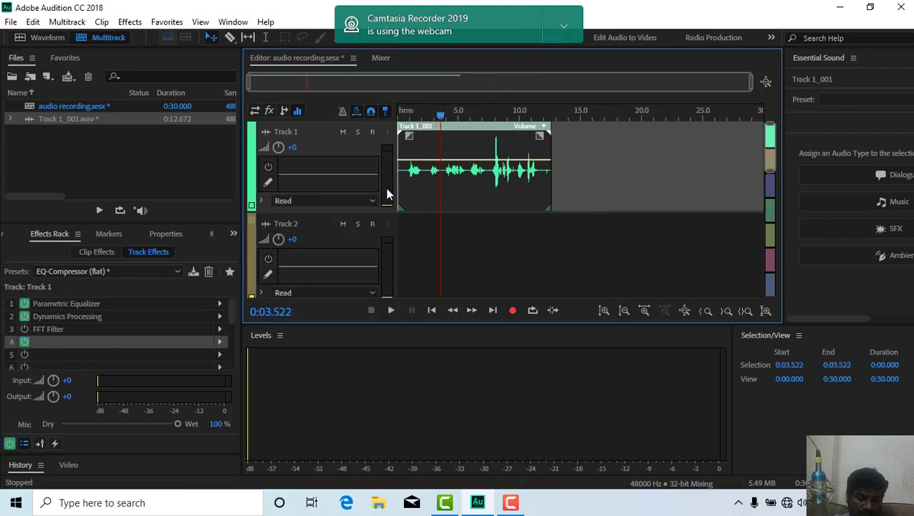
Step: Add Dynamics Processing to slot 4 of Track 1 and move its window clear of the clip
click(220, 341)
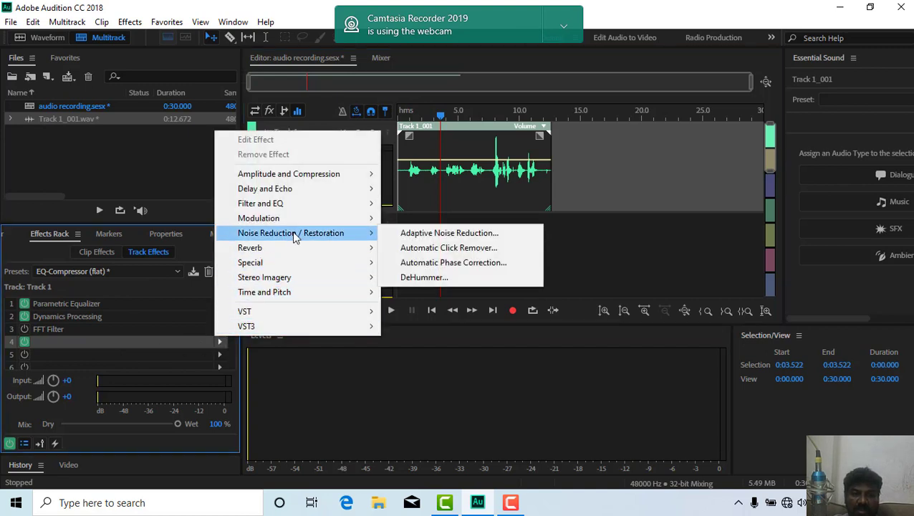
mouse_move(309, 204)
mouse_move(326, 172)
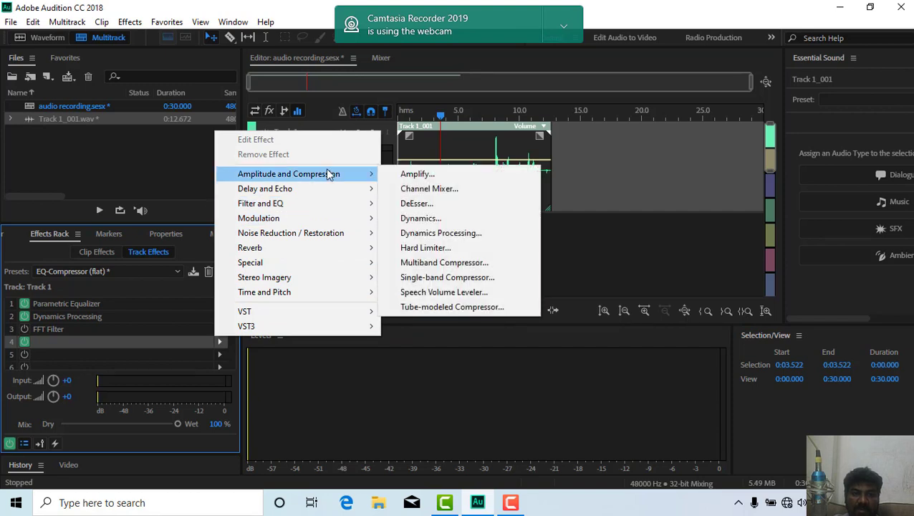
click(453, 237)
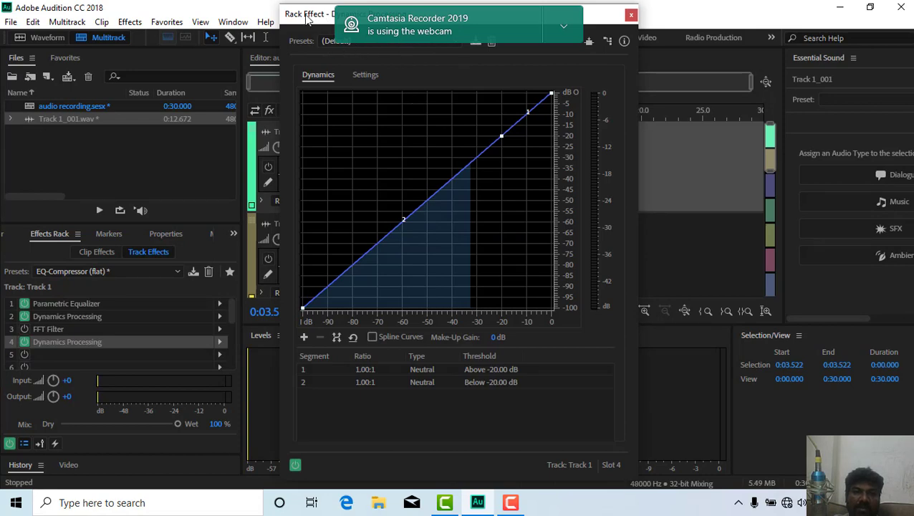
drag(307, 14, 78, 11)
Step: Apply the Maximum Pumping preset to the slot 4 Dynamics Processing effect and open its attack, release and gain settings
click(131, 40)
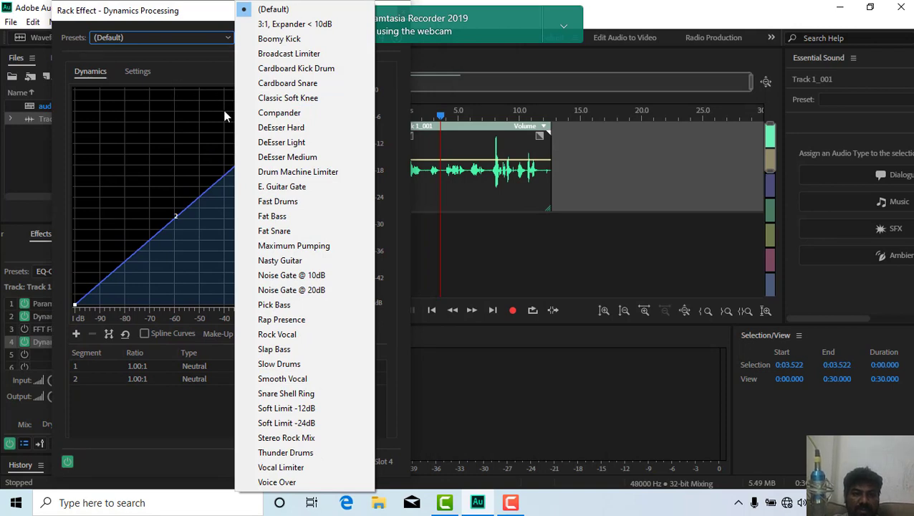
click(309, 246)
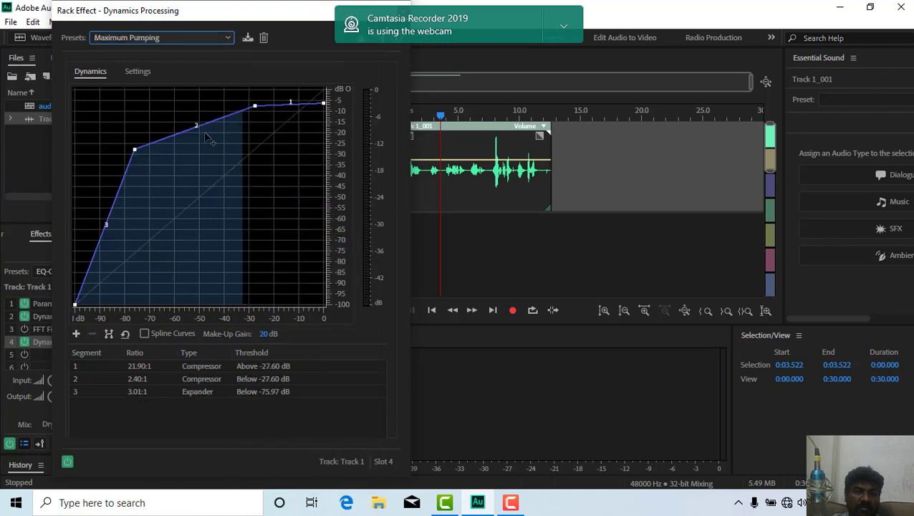
click(132, 72)
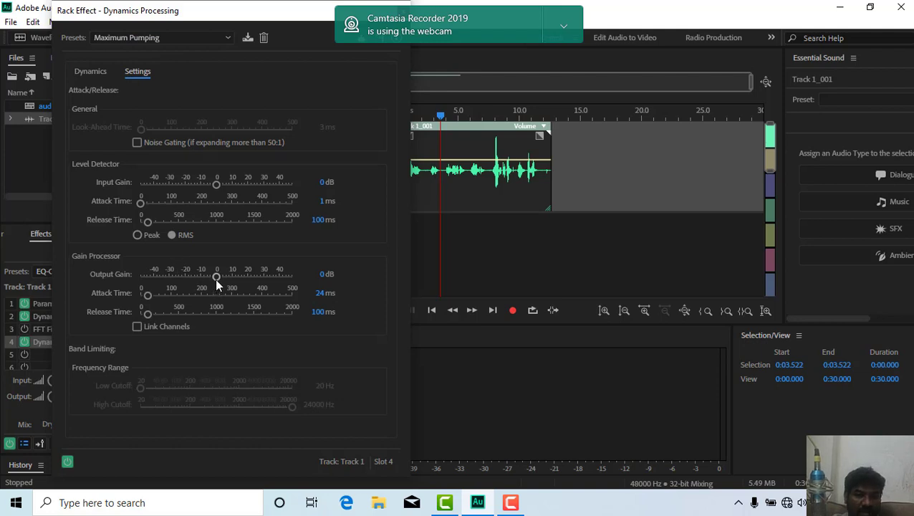
Step: Set the Gain Processor's output gain to -5.1 dB in the slot 4 Dynamics Processing and play a short stretch of Track 1
drag(216, 279, 209, 277)
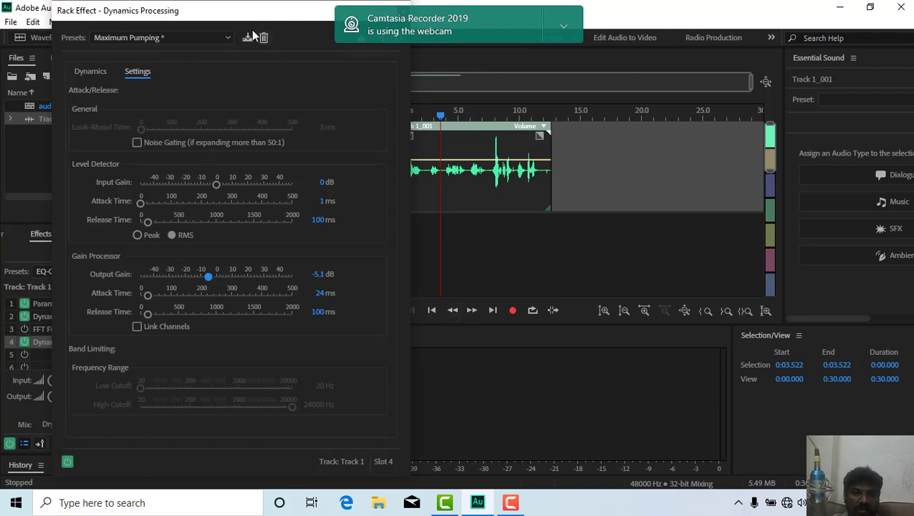
drag(247, 24, 141, 25)
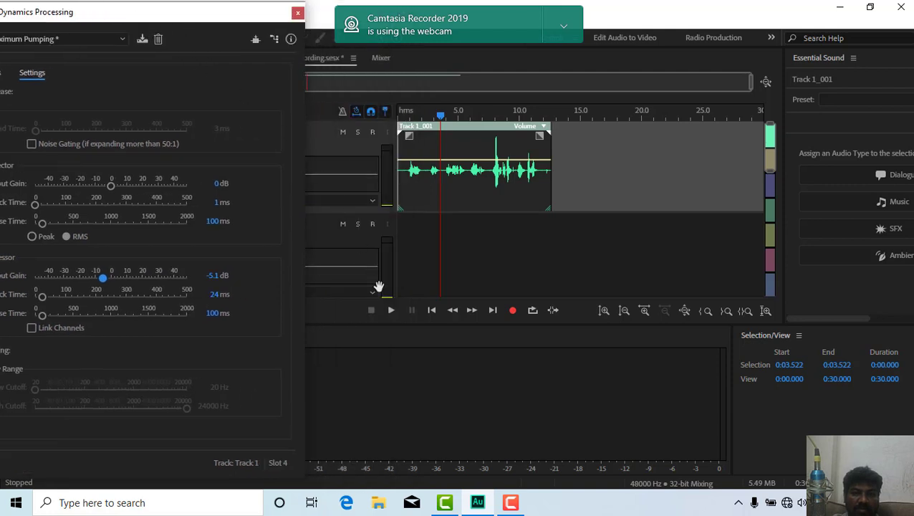
click(391, 311)
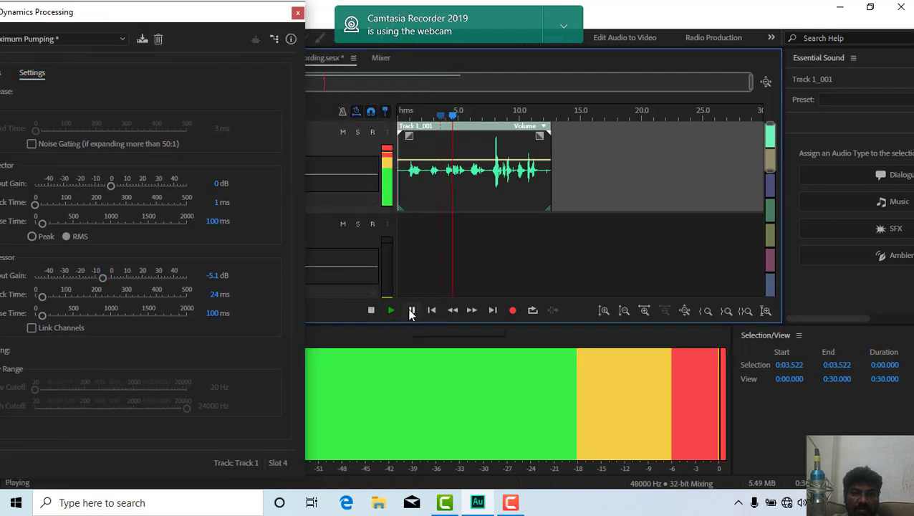
click(412, 311)
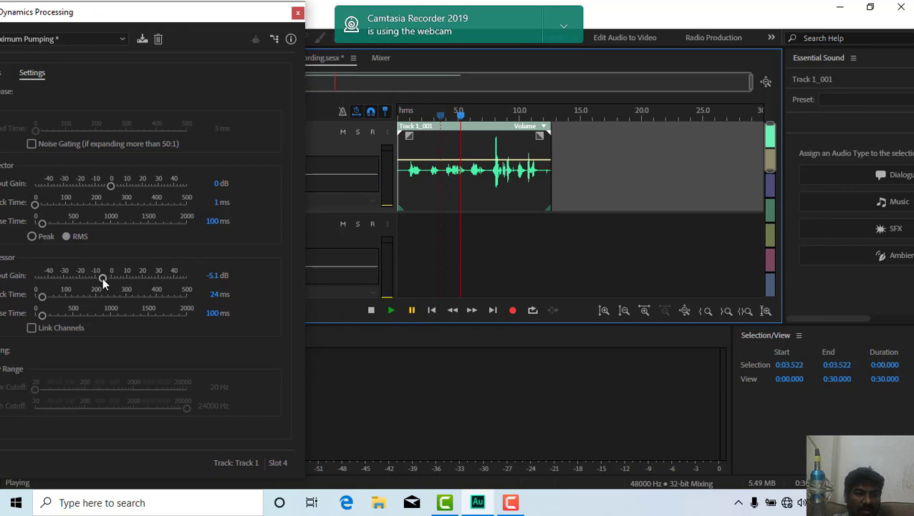
Step: Return the Gain Processor's output gain to 0 dB and continue playback briefly to compare the sound
drag(103, 278, 114, 279)
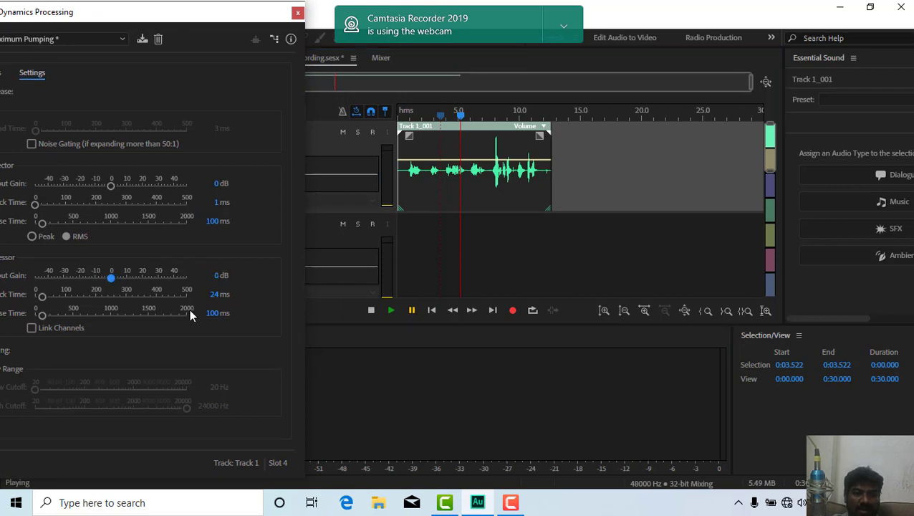
click(390, 311)
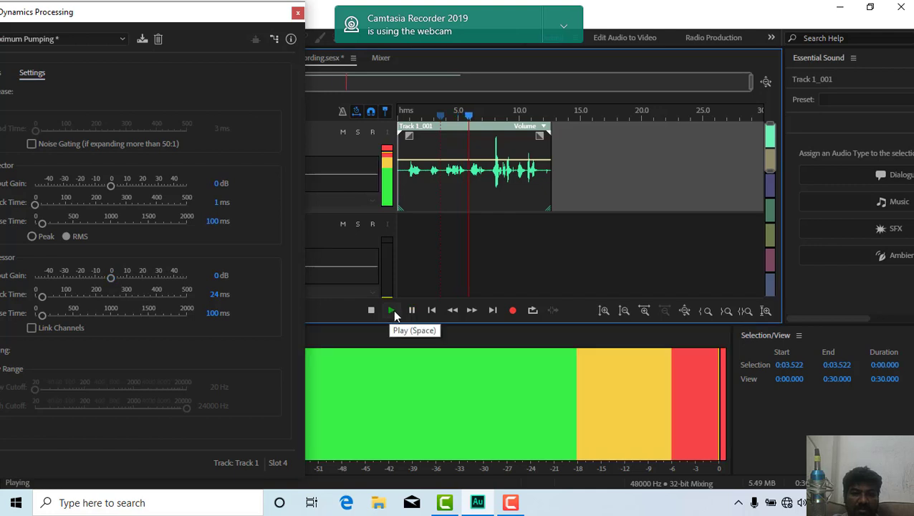
click(412, 310)
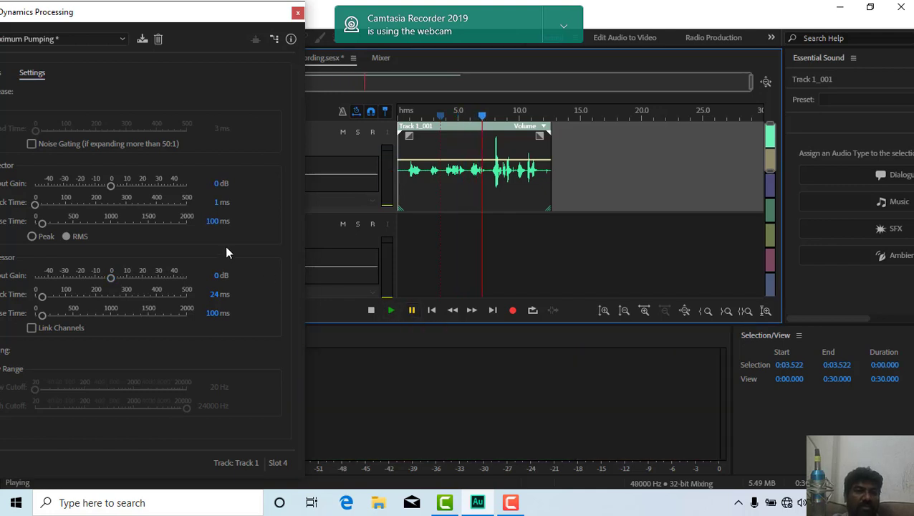
Step: Apply the Smooth Vocal preset to the slot 4 Dynamics Processing effect and play Track 1 with it
drag(44, 15, 134, 22)
click(169, 46)
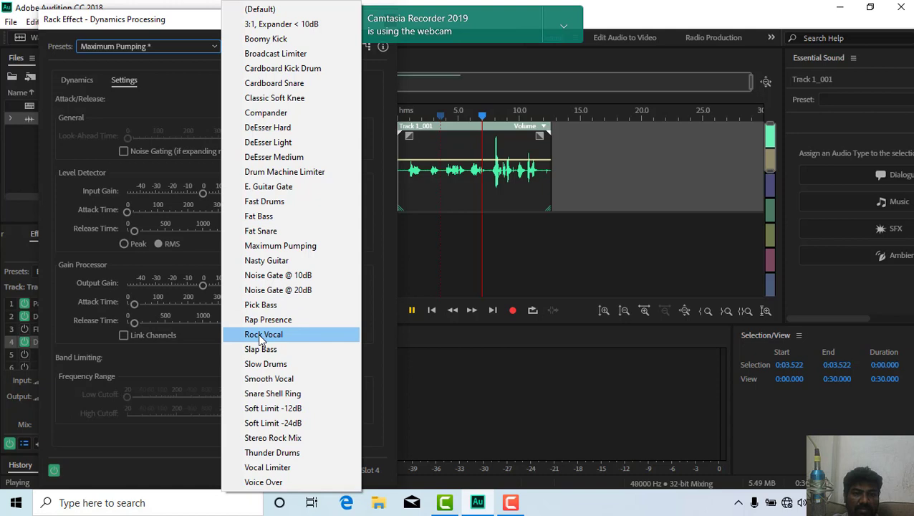
click(260, 382)
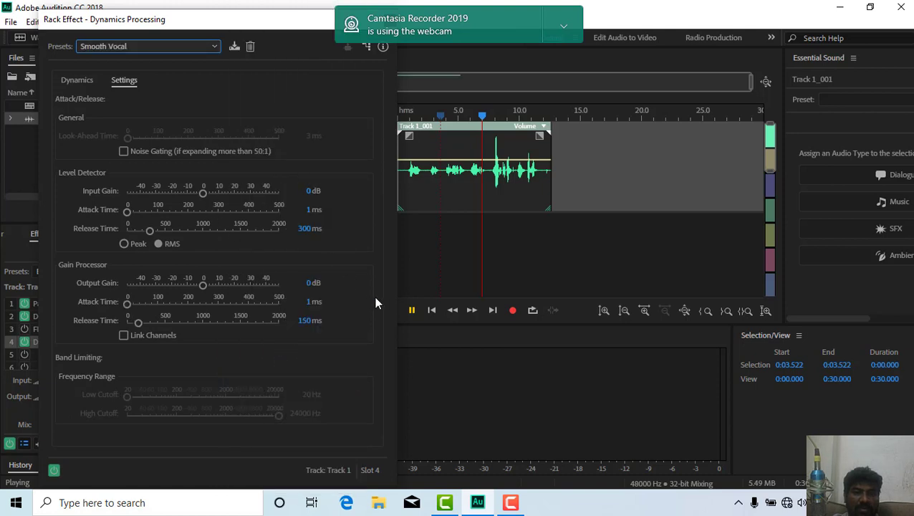
drag(246, 20, 105, 28)
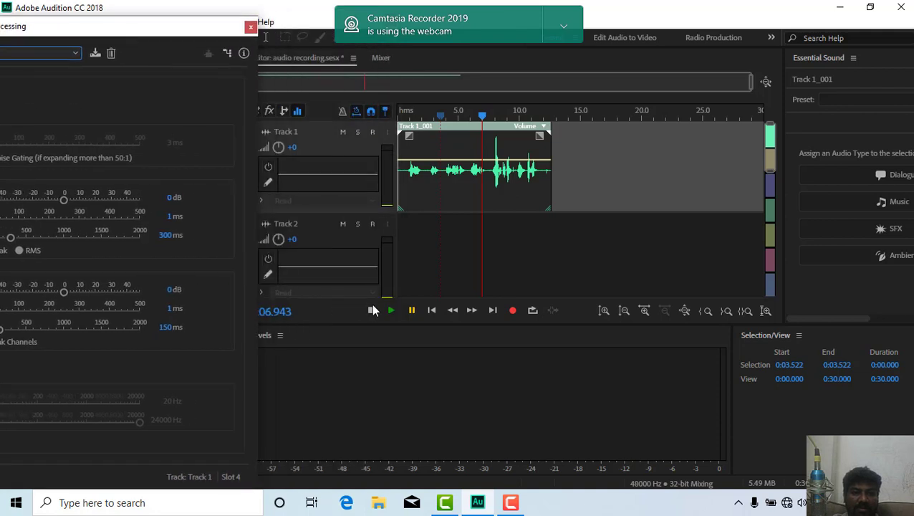
click(391, 312)
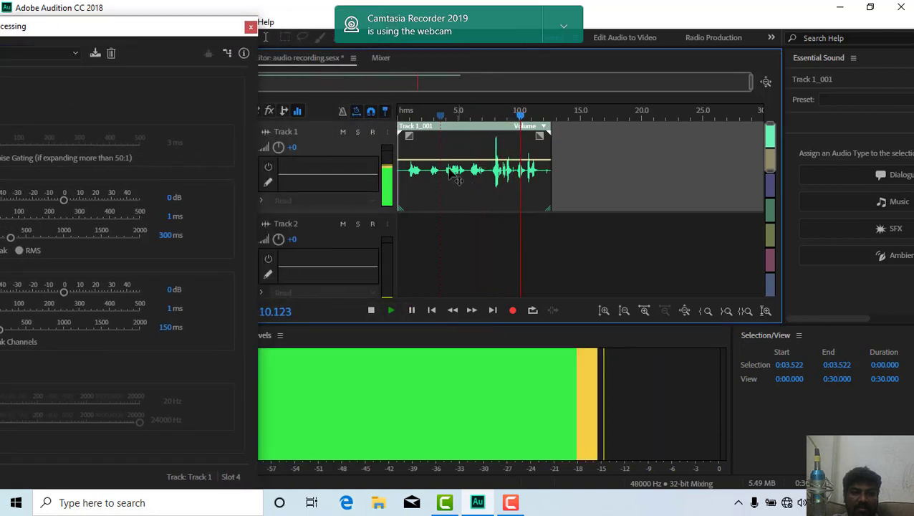
click(391, 311)
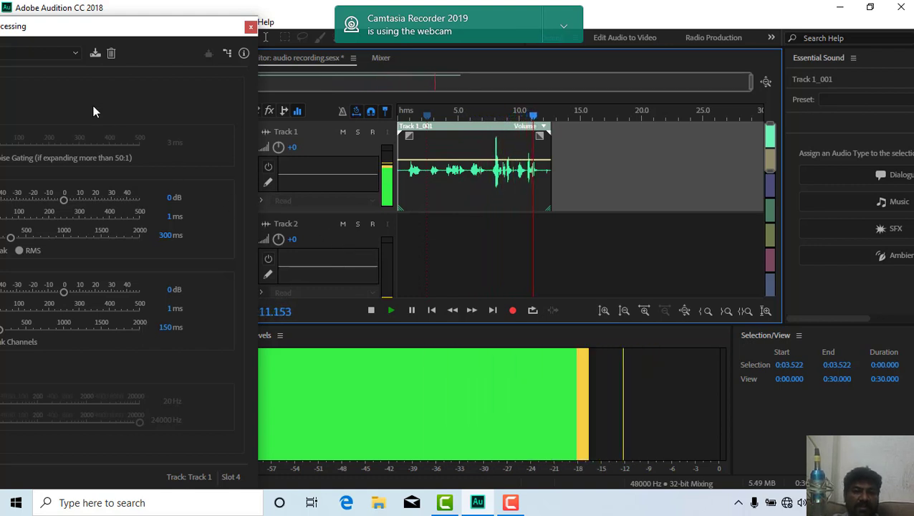
Step: Lower the Level Detector's input gain to -4.2 dB in the slot 4 Dynamics Processing and close the effect window
drag(77, 33, 264, 18)
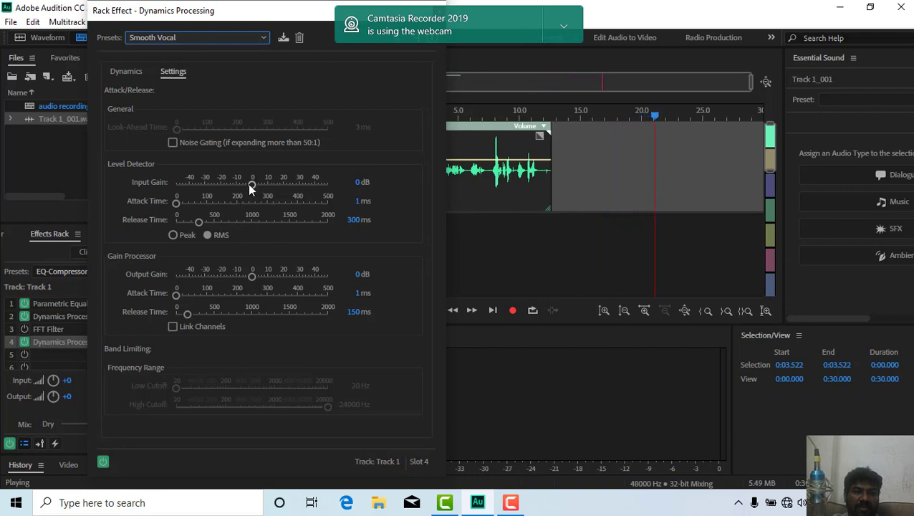
drag(248, 184, 245, 184)
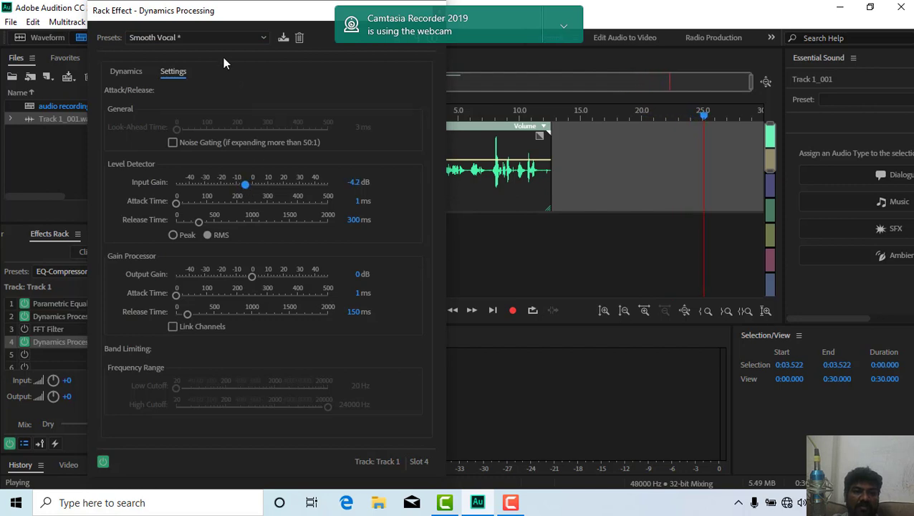
drag(220, 14, 91, 33)
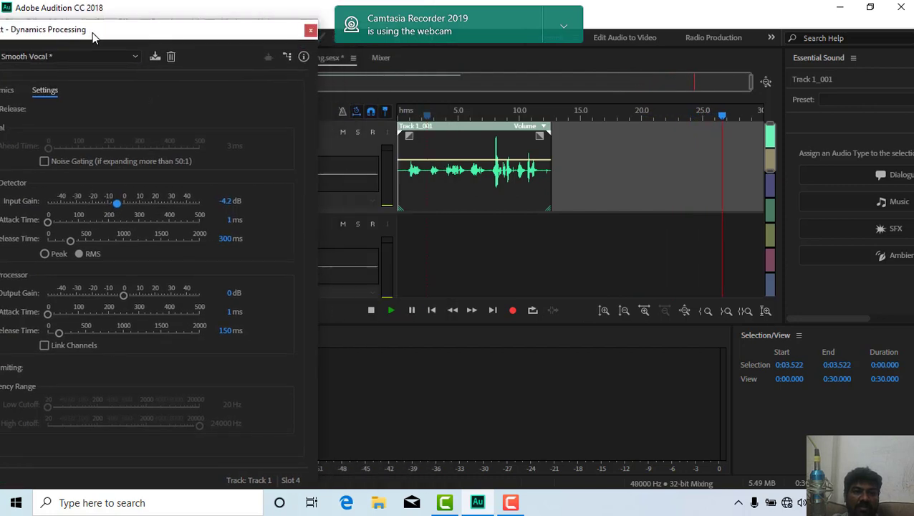
click(311, 31)
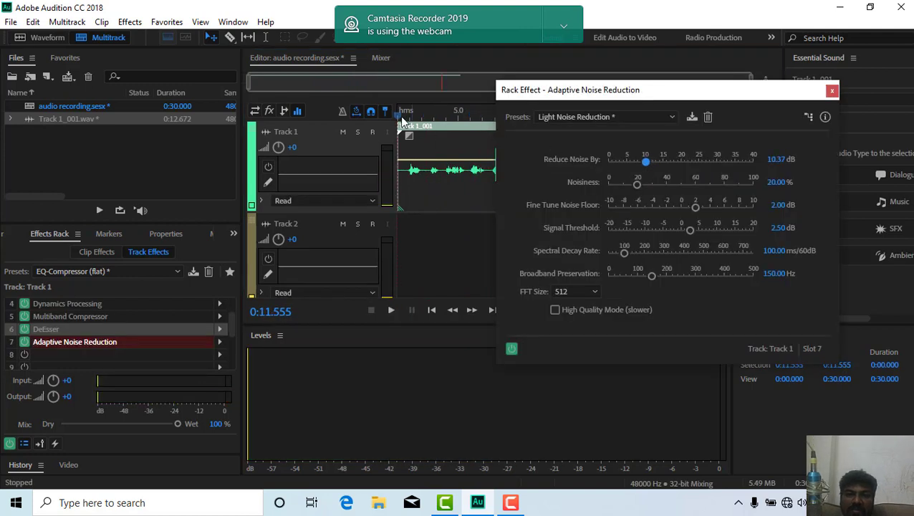
Step: Play Track 1 from about 0.5 s while lowering Adaptive Noise Reduction's Broadband Preservation to about 110.65 Hz, stop playback, and close the effect window
click(403, 120)
key(space)
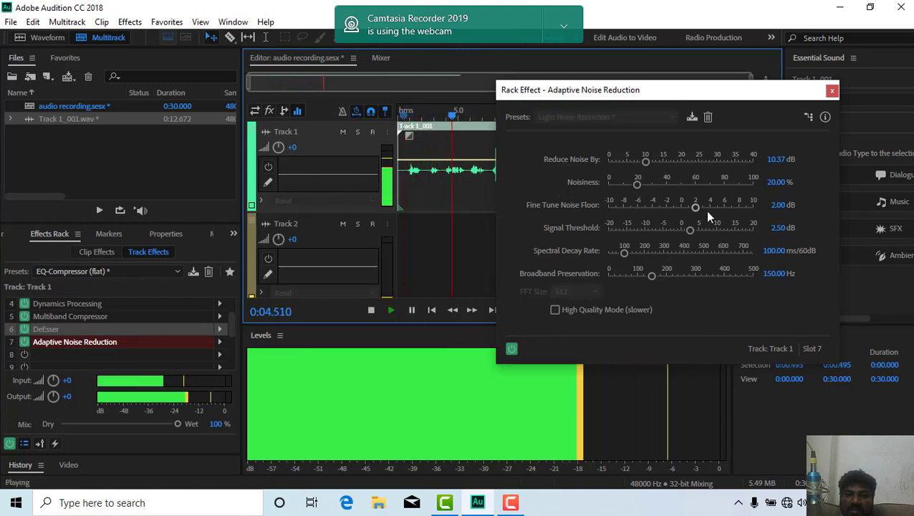
mouse_move(645, 277)
mouse_down()
mouse_move(611, 284)
mouse_move(649, 289)
mouse_move(641, 288)
mouse_up()
key(space)
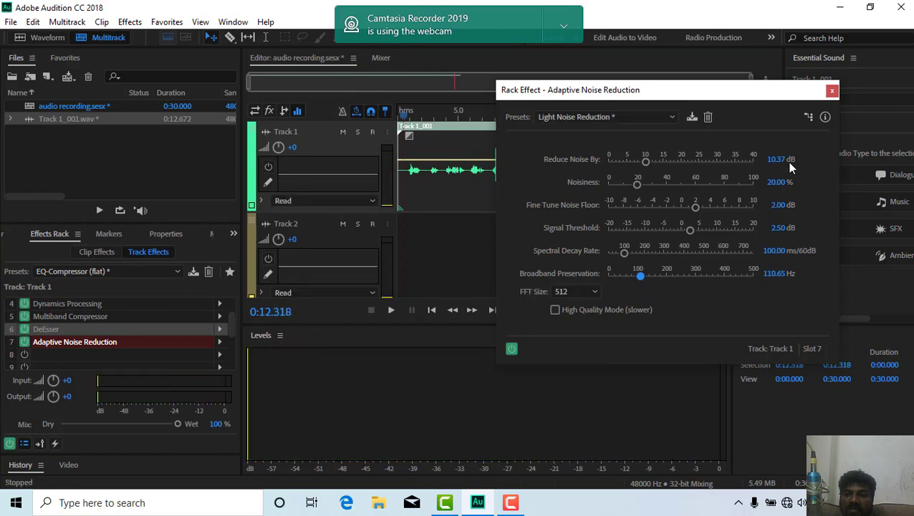
click(832, 91)
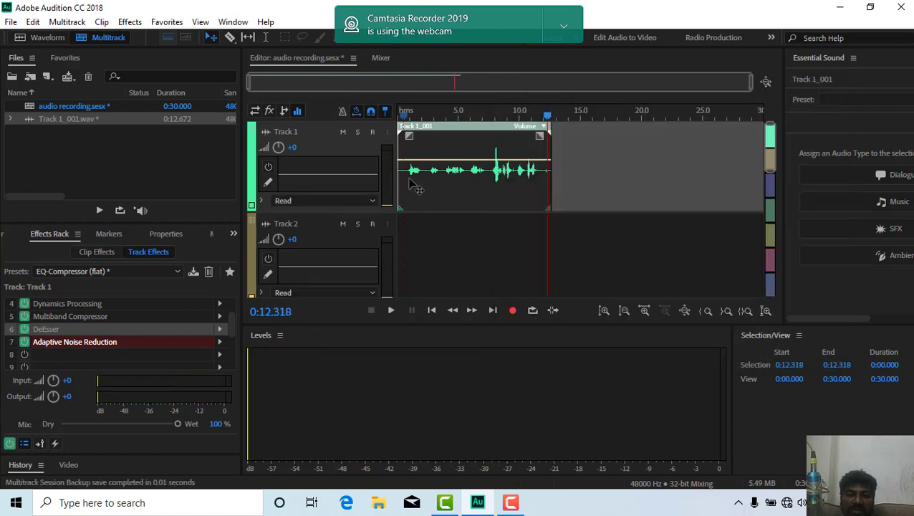
Step: Return the playhead to the session start and play the first moments of Track 1
click(367, 166)
key(Home)
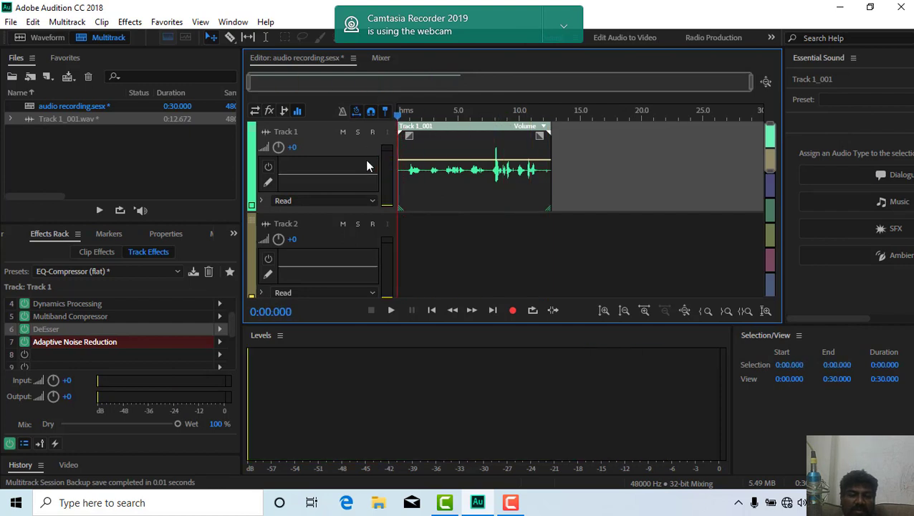
key(space)
key(space)
Step: Remove Adaptive Noise Reduction from slot 7 and DeEsser from slot 6 of Track 1's effects rack
click(111, 343)
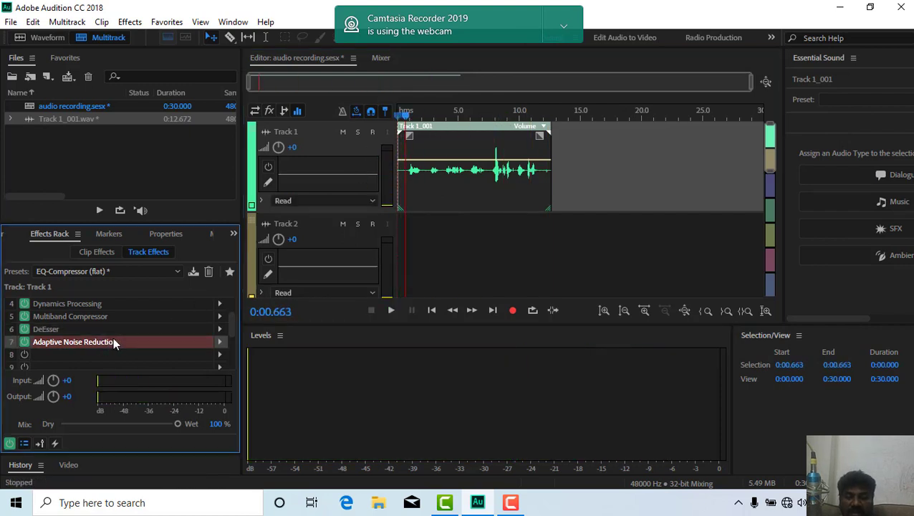
key(Delete)
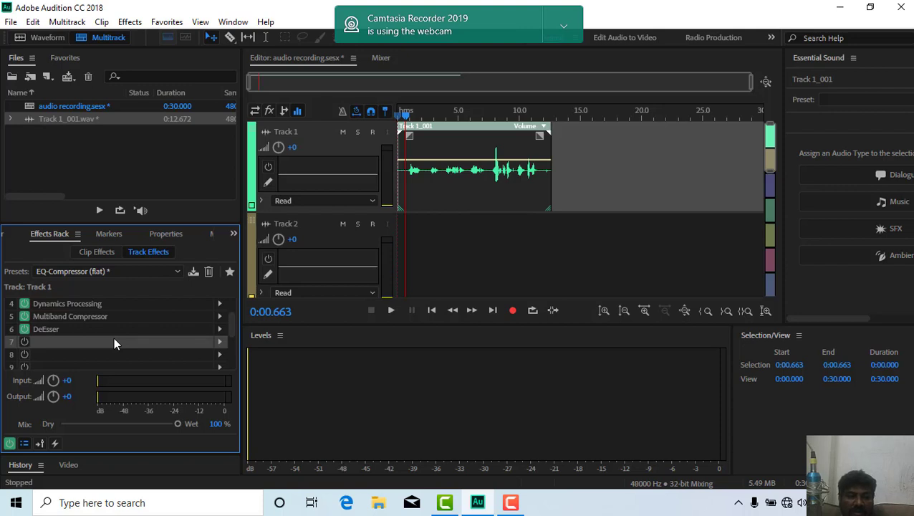
click(64, 328)
key(Delete)
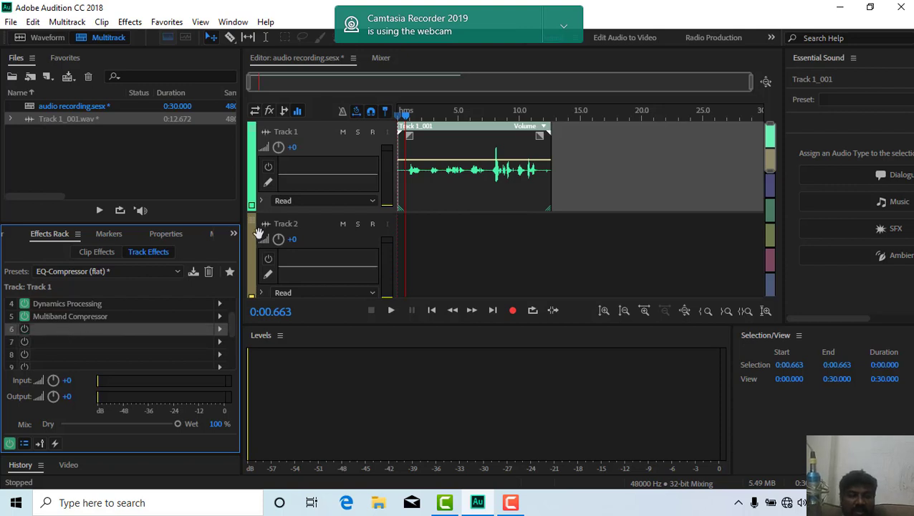
Step: Play Track 1 from about 0.7 s to about 11.3 s to hear it with the remaining effects
click(406, 120)
key(space)
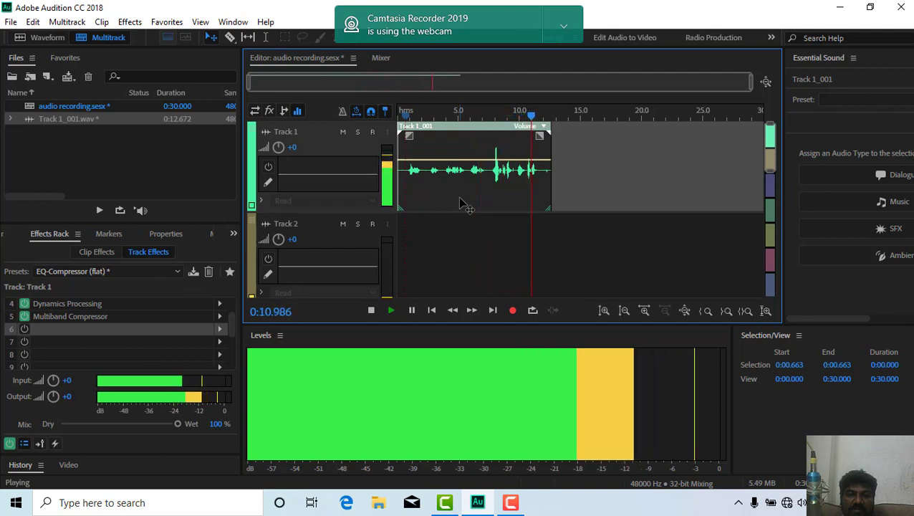
key(space)
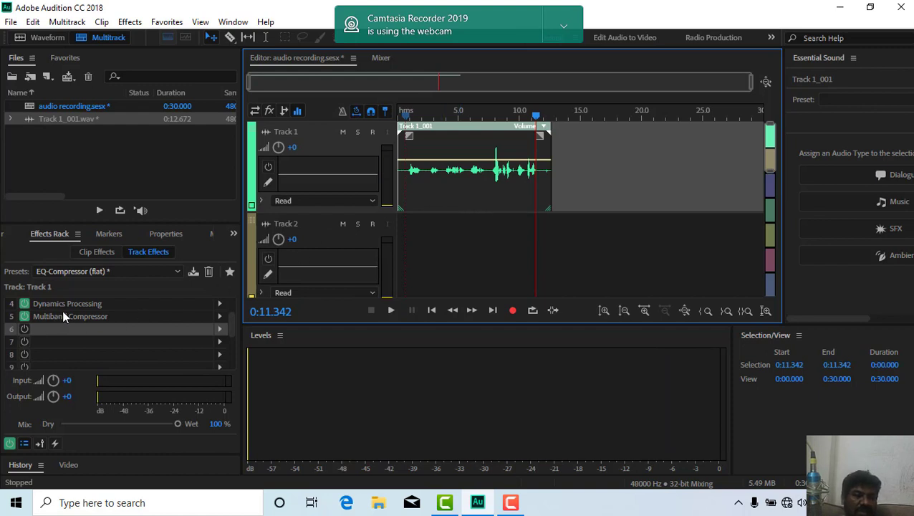
Step: Add a Multiband Compressor with the Indie Lo-Fi preset to slot 6 of Track 1 and close its window
scroll(93, 316, up, 1)
scroll(93, 316, down, 1)
scroll(93, 316, up, 1)
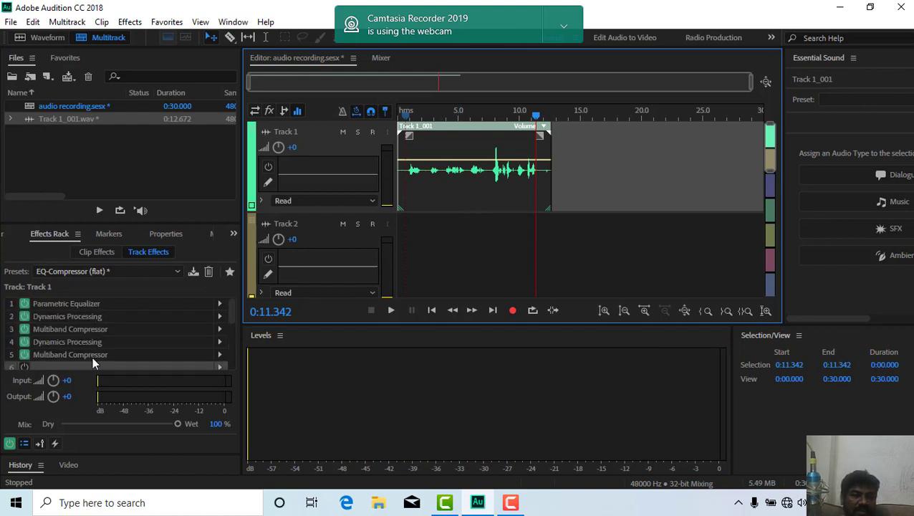
click(91, 354)
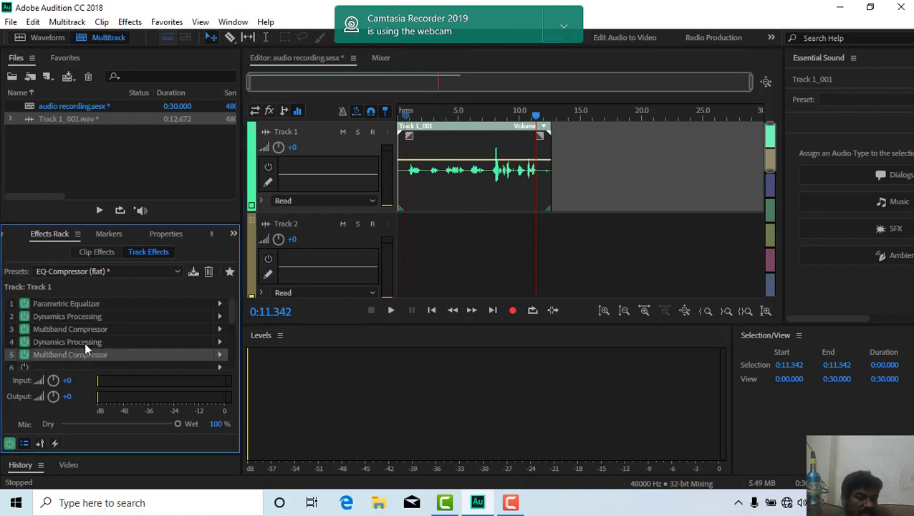
scroll(95, 335, down, 1)
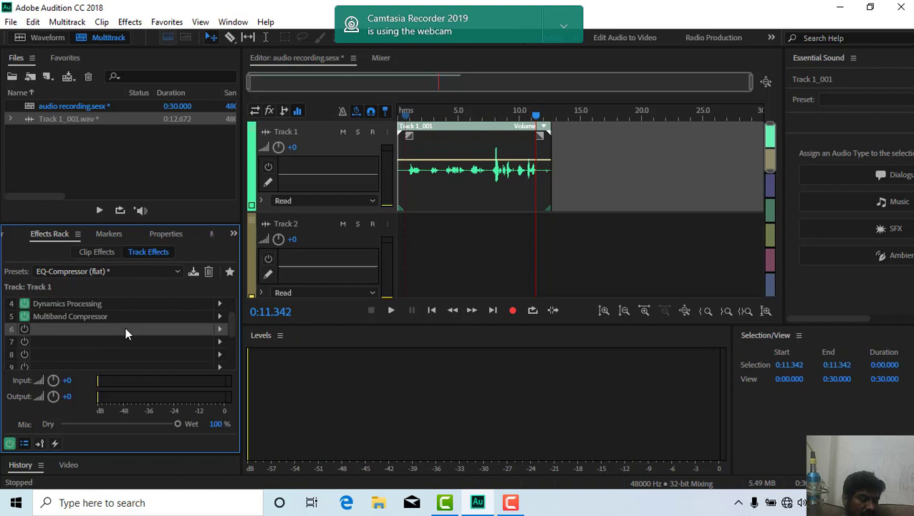
click(132, 25)
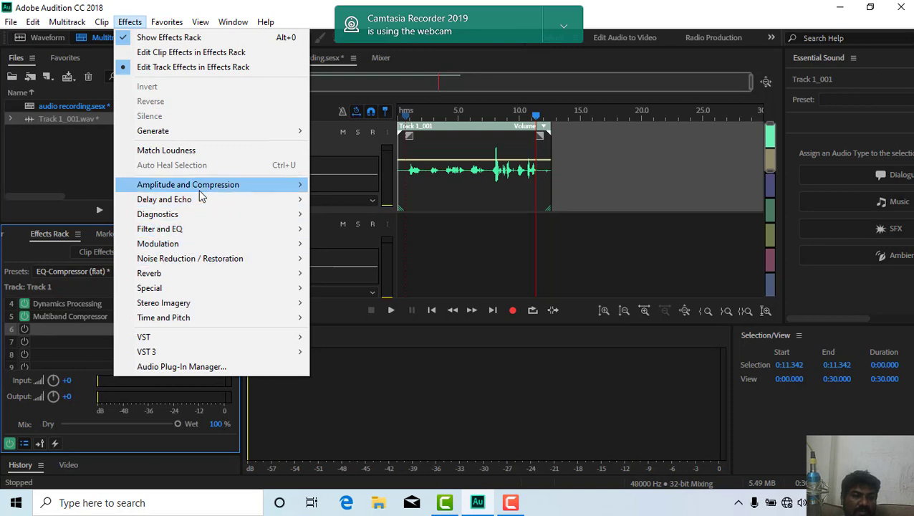
mouse_move(202, 186)
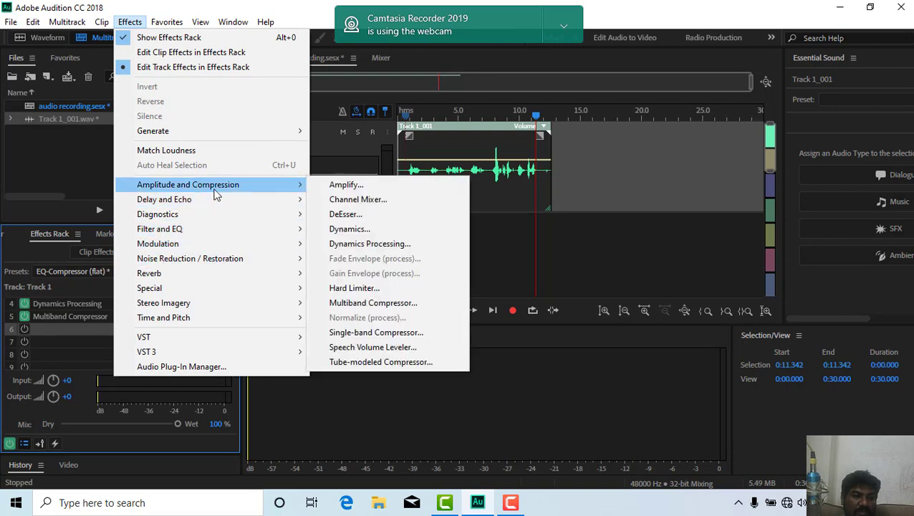
click(371, 302)
click(362, 58)
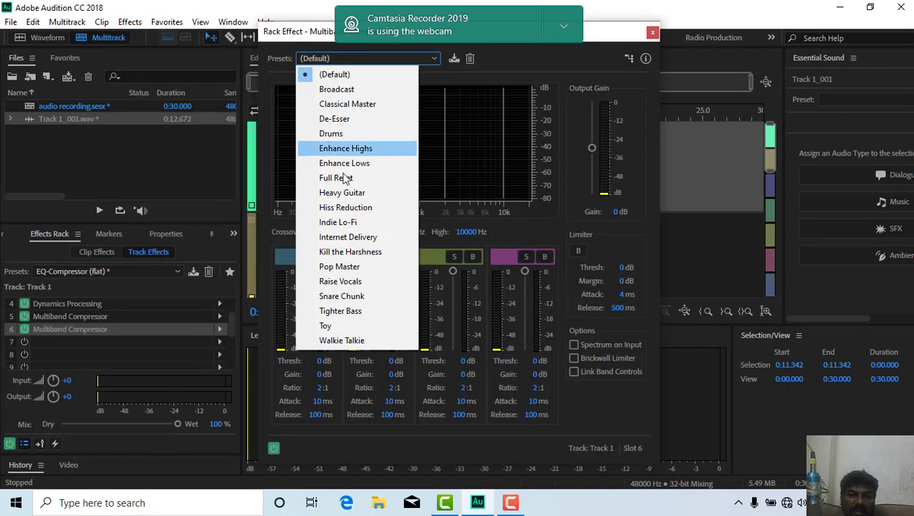
click(353, 222)
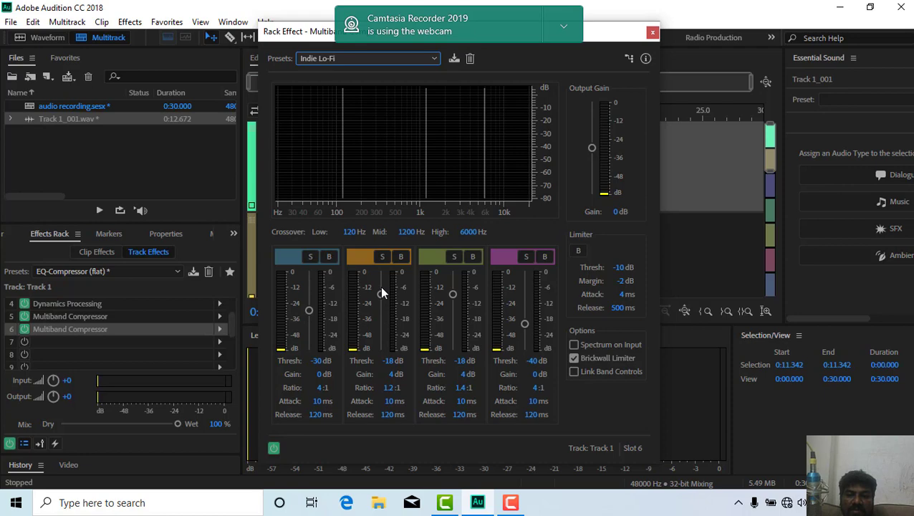
click(653, 34)
Step: Play Track 1 from about 2.1 s to hear the Indie Lo-Fi compression, pausing near the end of the clip
click(423, 144)
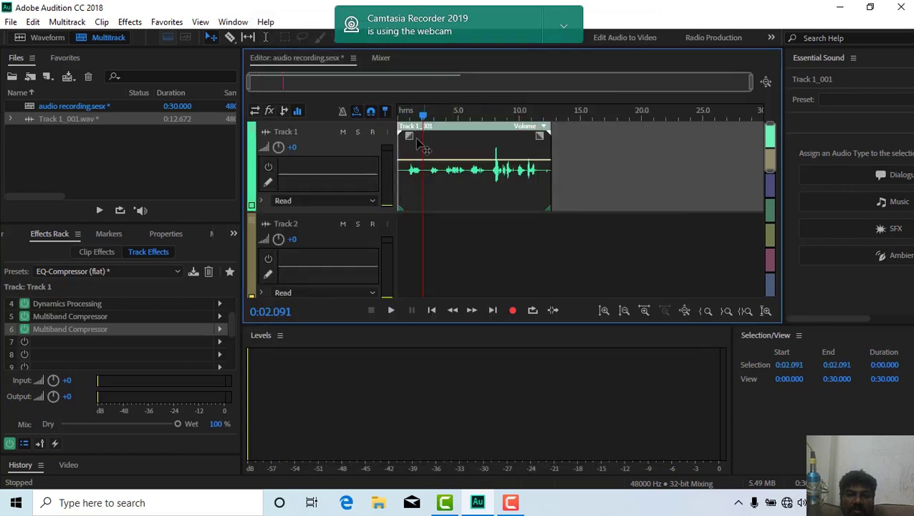
click(392, 311)
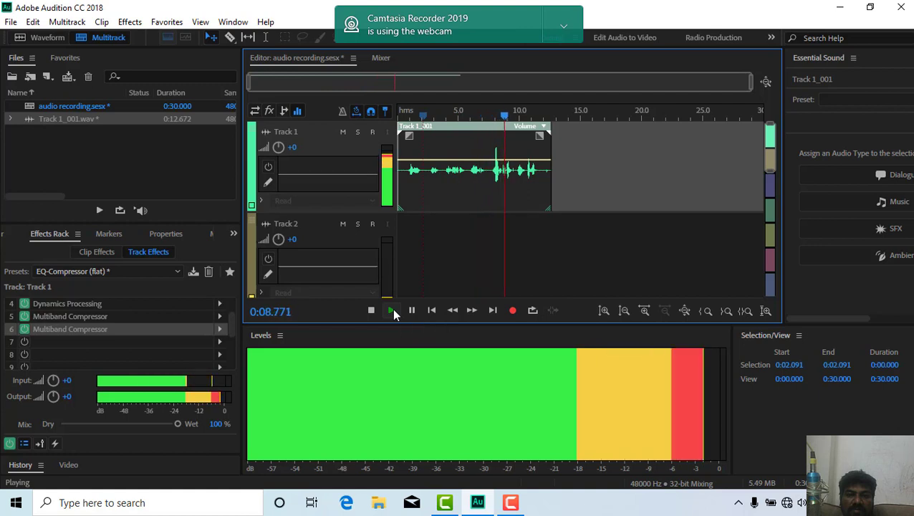
click(412, 311)
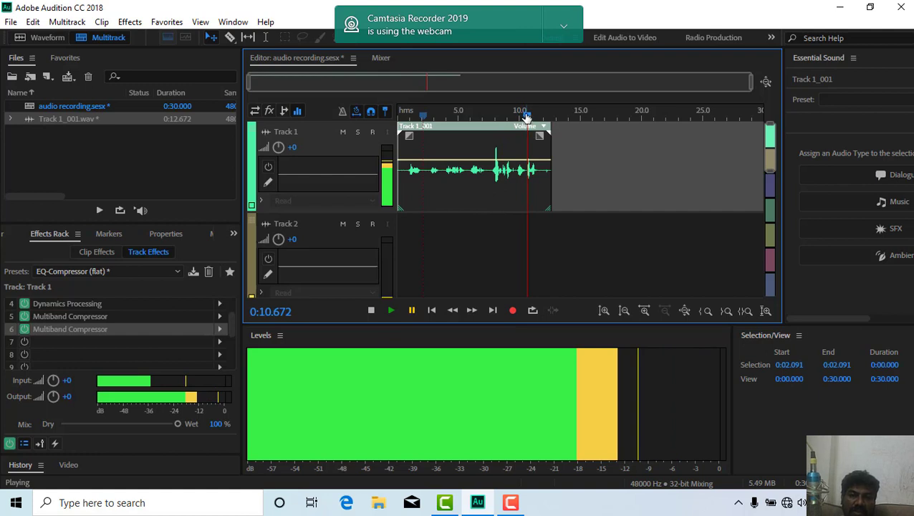
Step: Return the playhead to about 0.3 s and remove the Multiband Compressor from slot 6 of Track 1's effects rack
drag(527, 122, 401, 136)
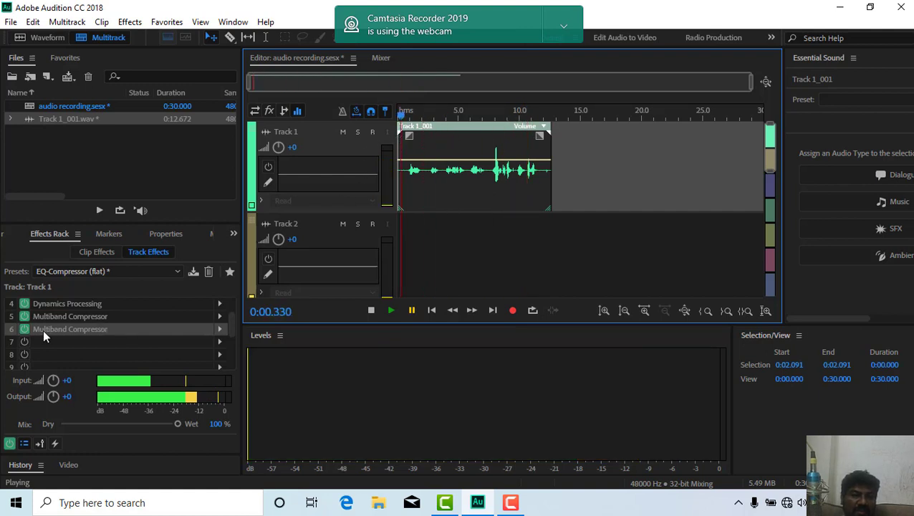
click(43, 332)
scroll(68, 314, up, 3)
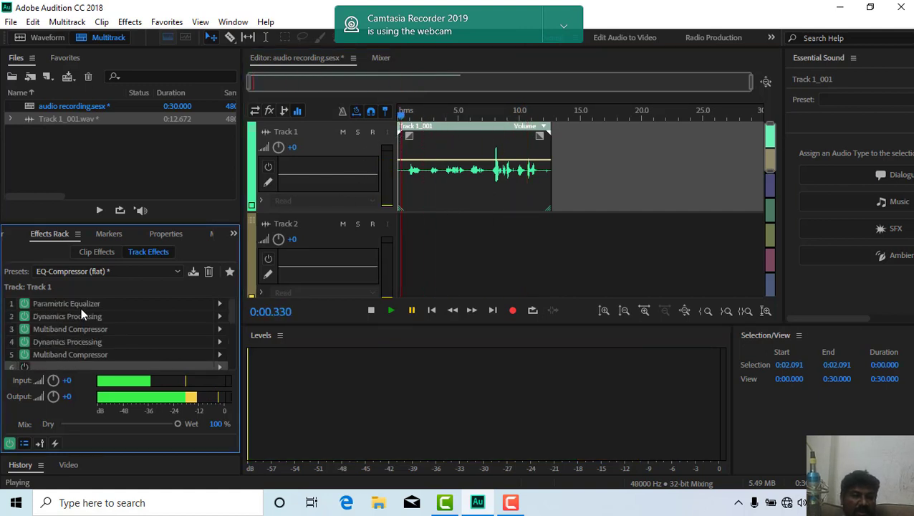
Step: Play Track 1 up to about 3 s with the Parametric Equalizer and slot 2 Dynamics Processing bypassed, and re-enable both effects
click(72, 318)
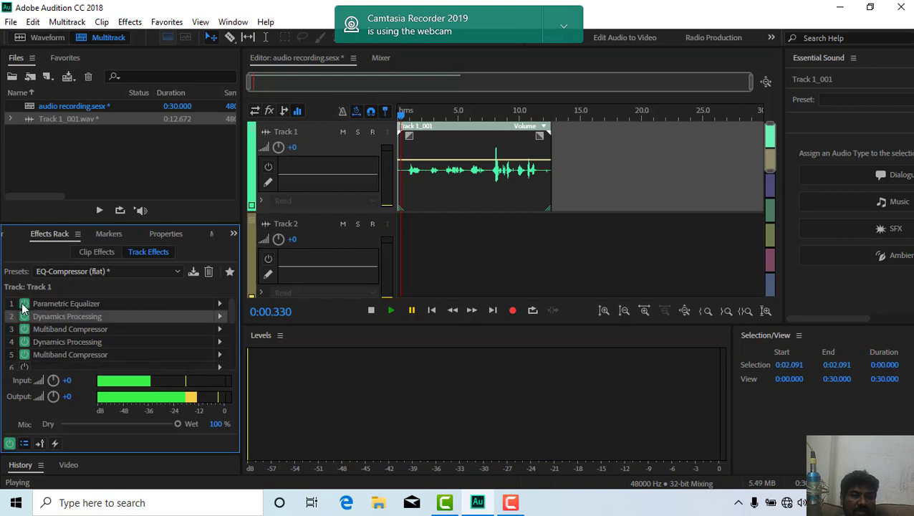
click(23, 306)
click(23, 316)
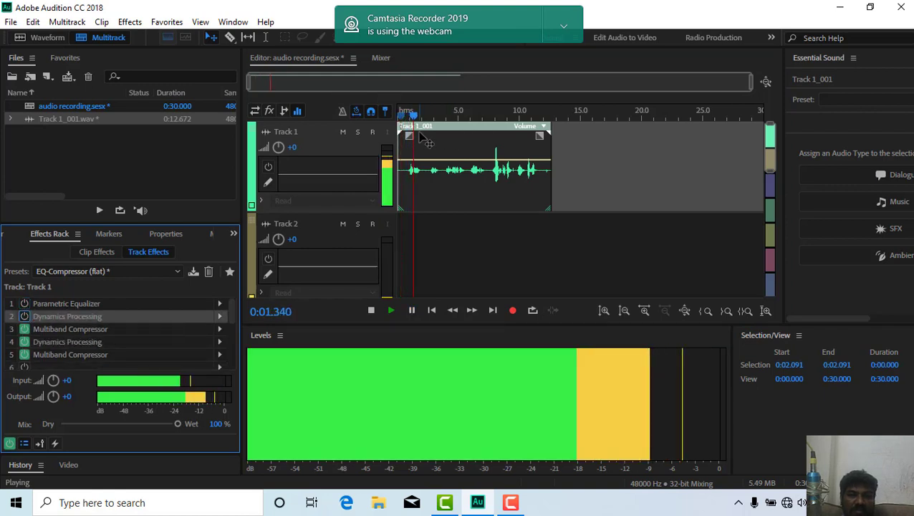
key(space)
click(24, 316)
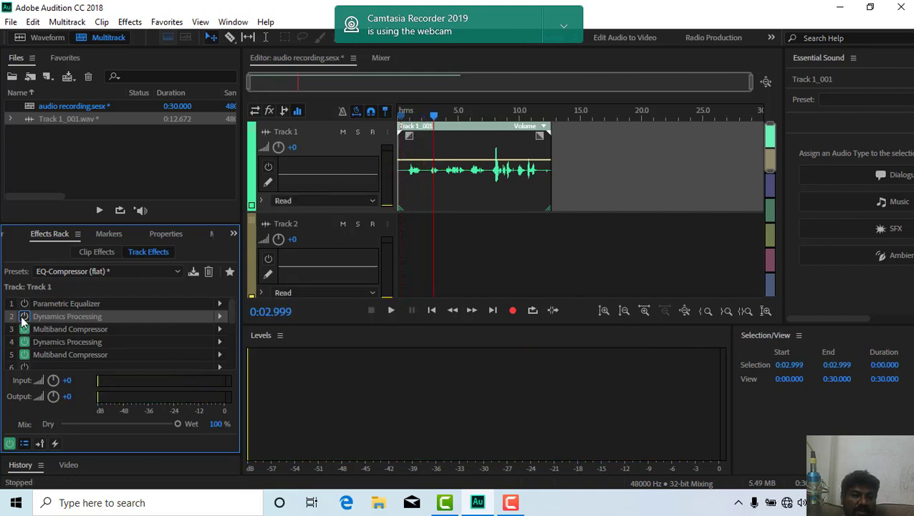
click(24, 304)
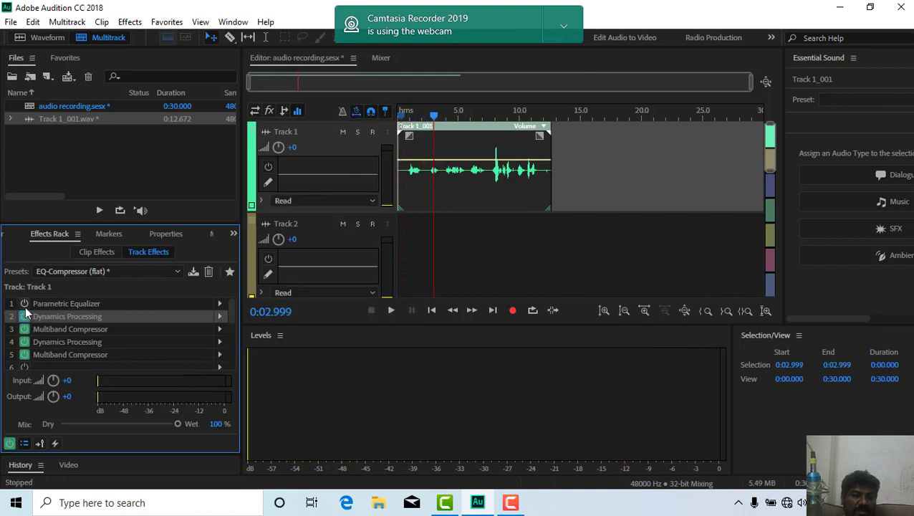
Step: Switch off the Multiband Compressor in slot 5 of Track 1's effects rack and remove it
click(23, 355)
click(68, 355)
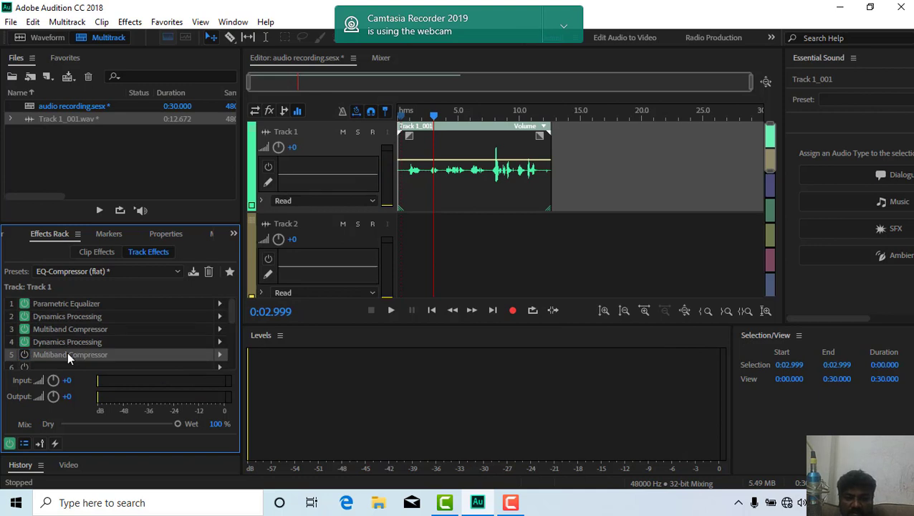
click(62, 341)
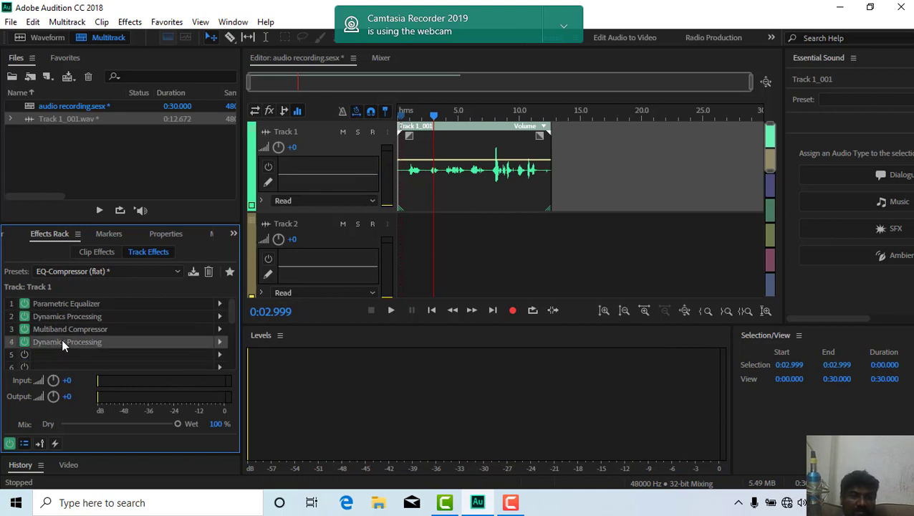
Step: Play Track 1 from about 0.6 s to about 11.8 s to hear it with the four remaining effects
click(416, 121)
key(space)
click(407, 116)
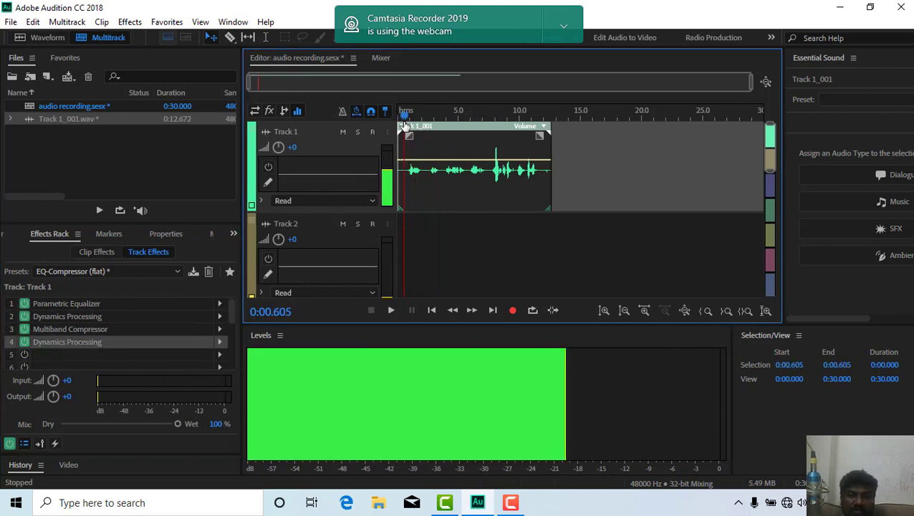
key(space)
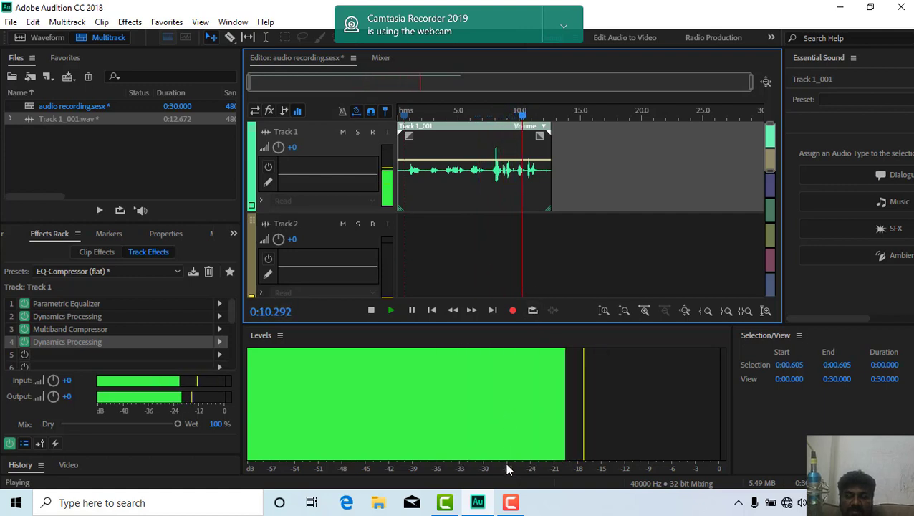
key(space)
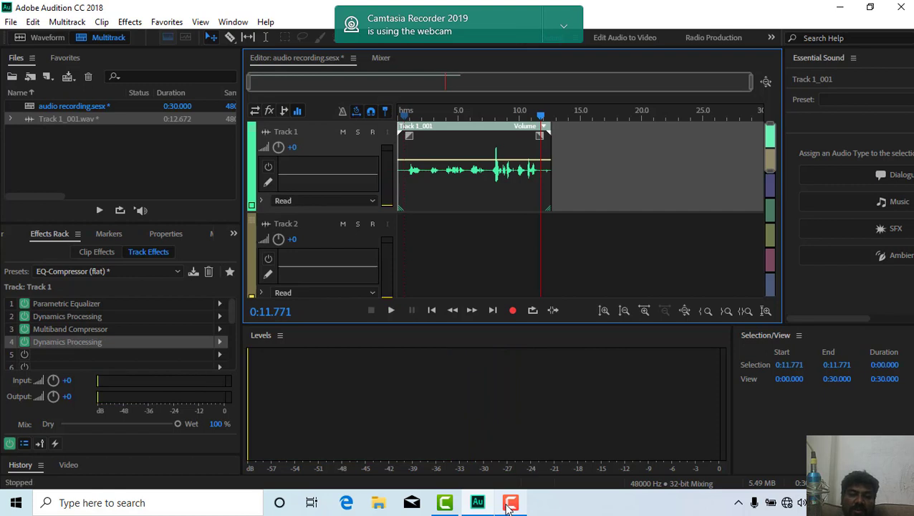
click(510, 506)
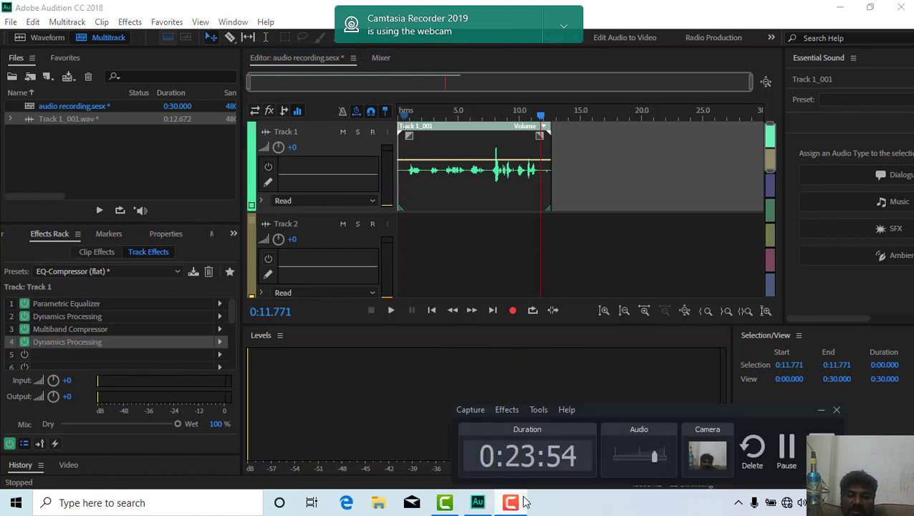